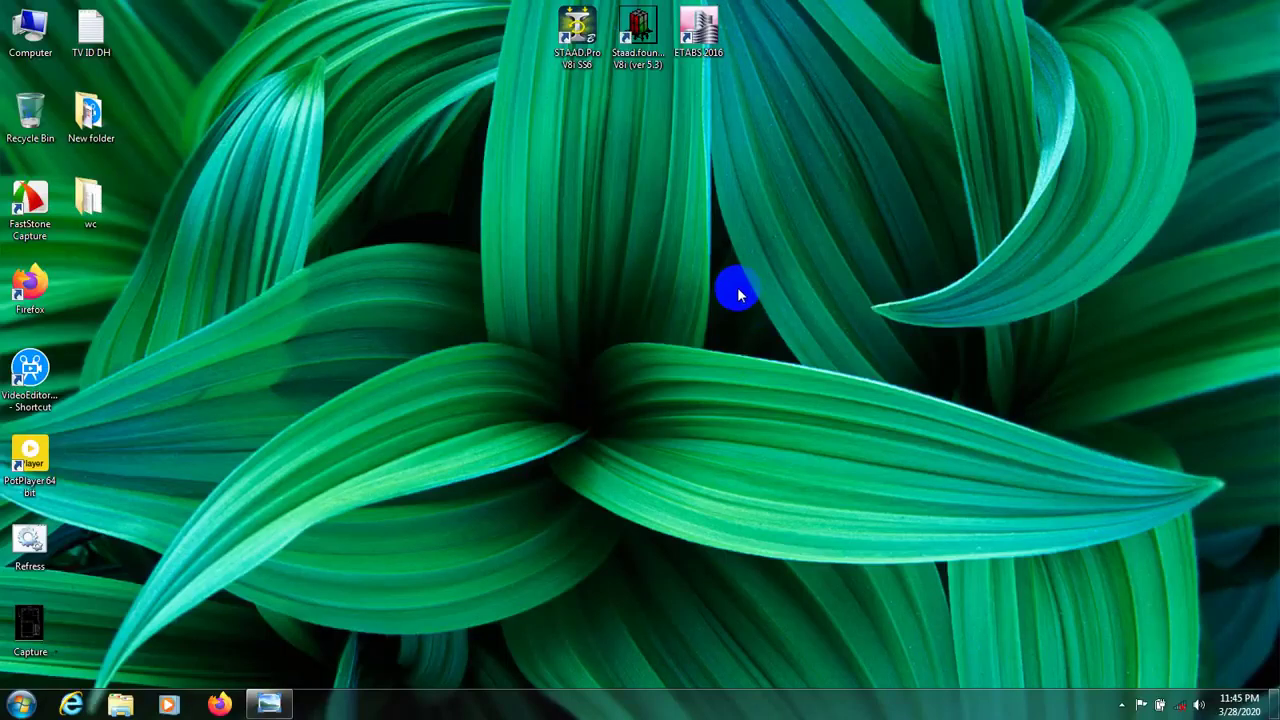
Launch STAAD.Pro V8i and open the Lecture 4 model with its Nodes and Beams tables
{"action": "double_click", "coordinate": [578, 36]}
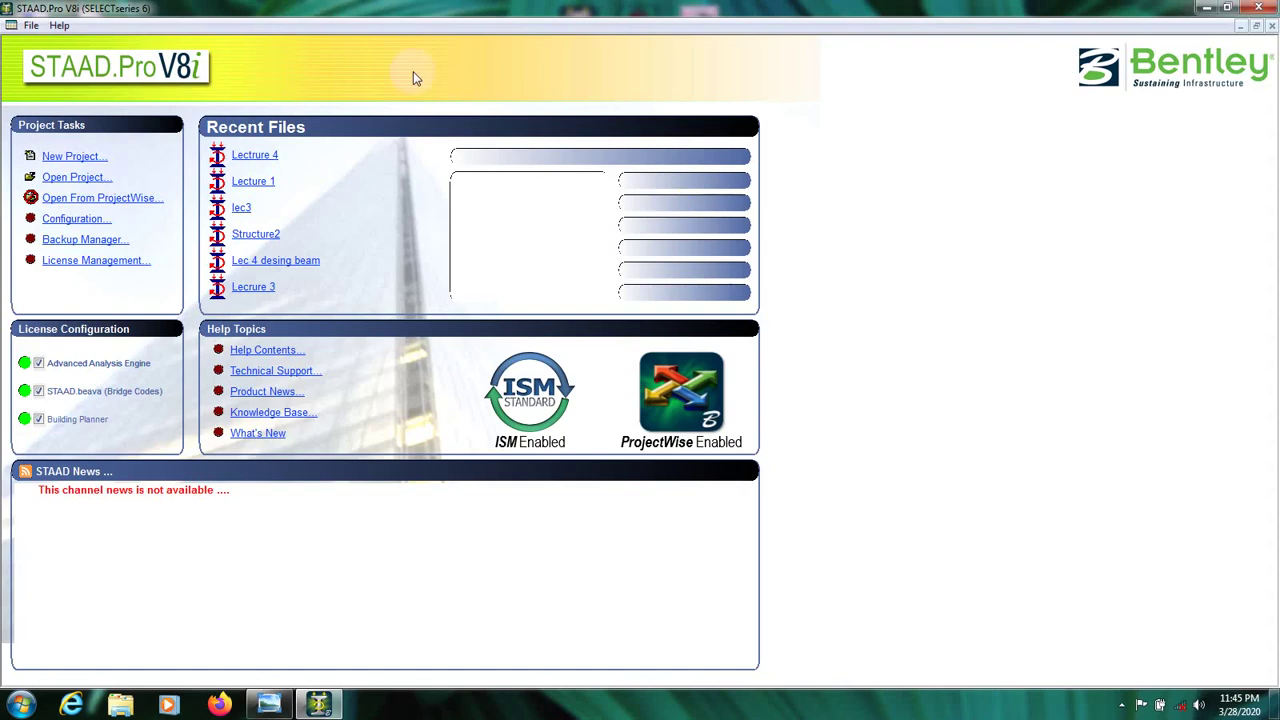
{"action": "mouse_move", "coordinate": [252, 165]}
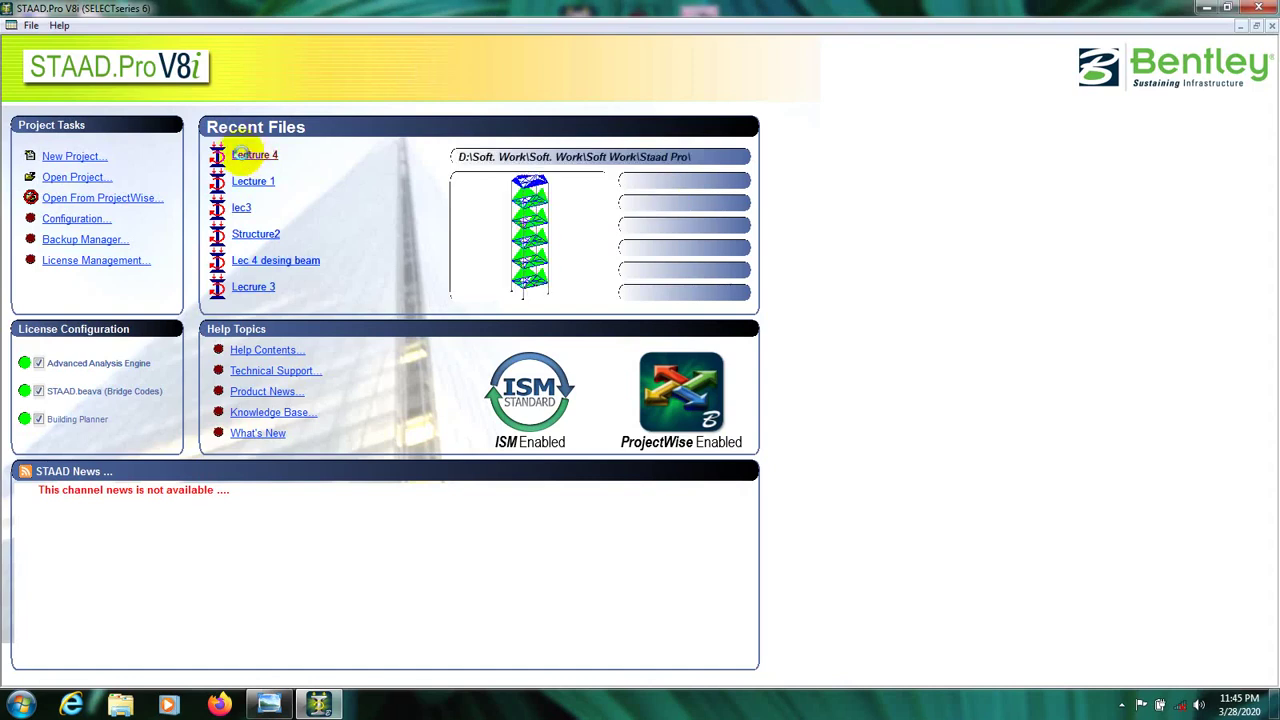
{"action": "left_click", "coordinate": [243, 155]}
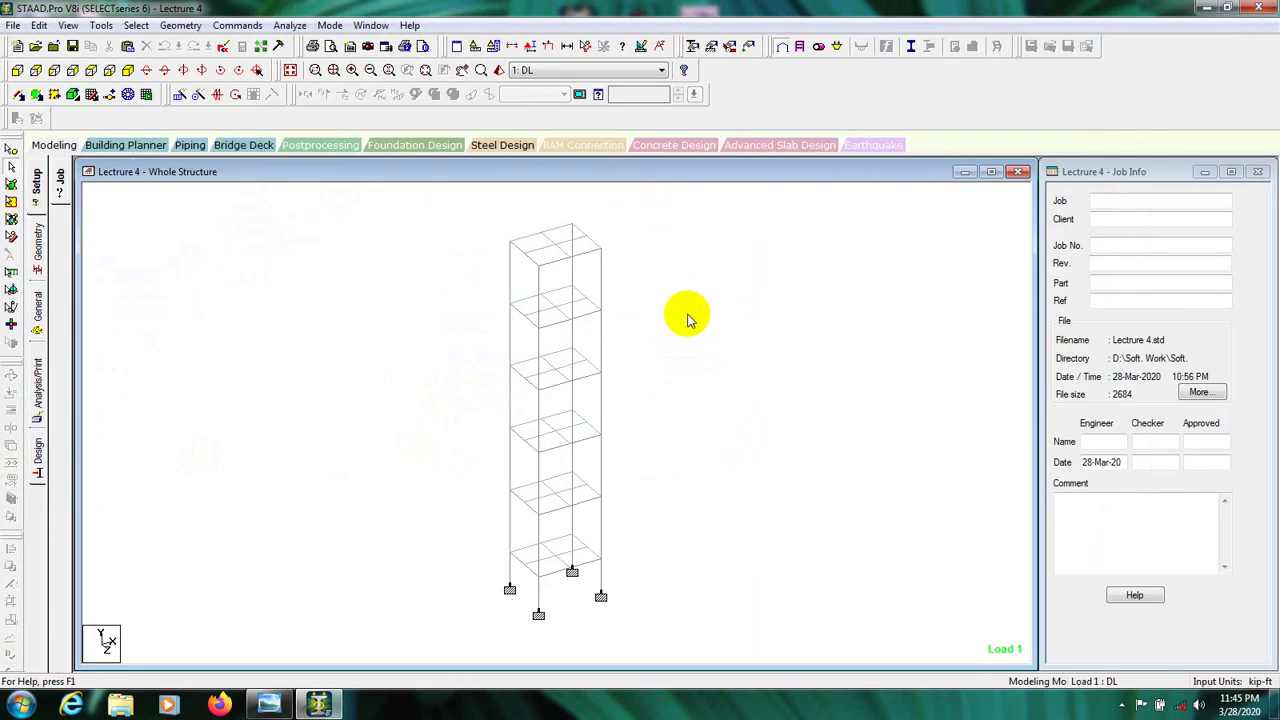
{"action": "left_click", "coordinate": [38, 252]}
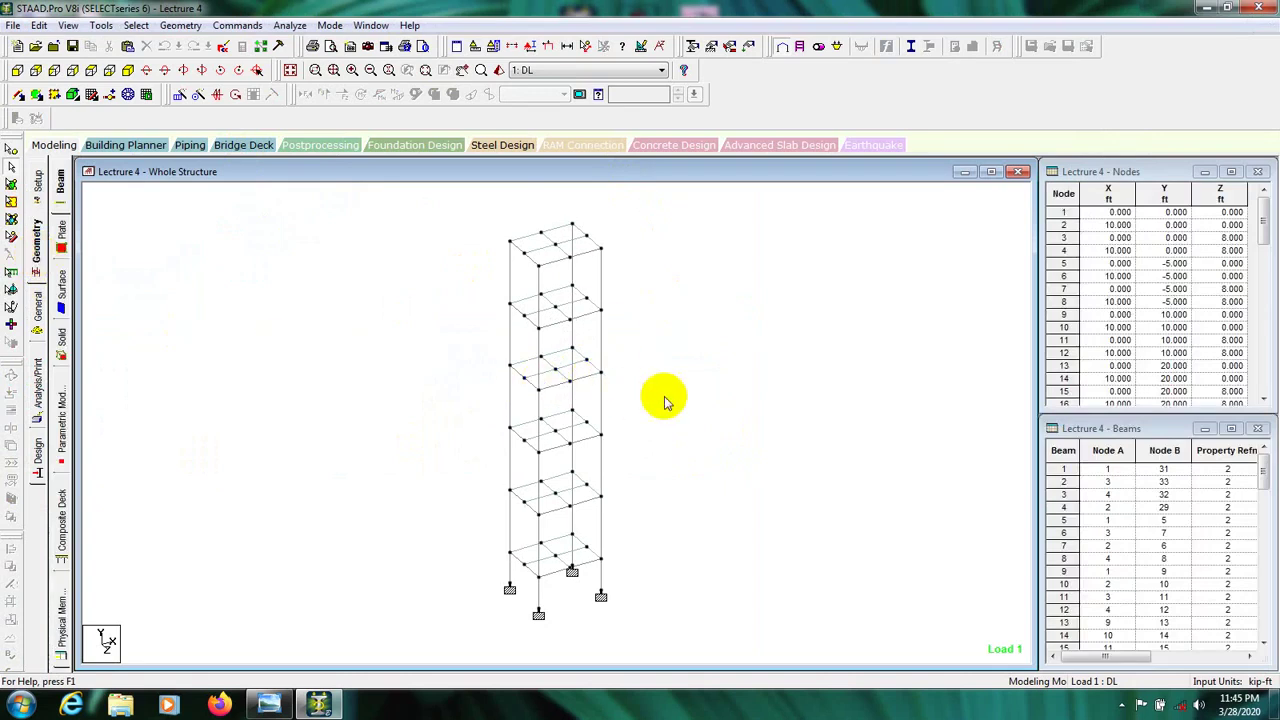
Preview the frame in an enlarged, tilted Rendered View, then close it
{"action": "left_click", "coordinate": [496, 70]}
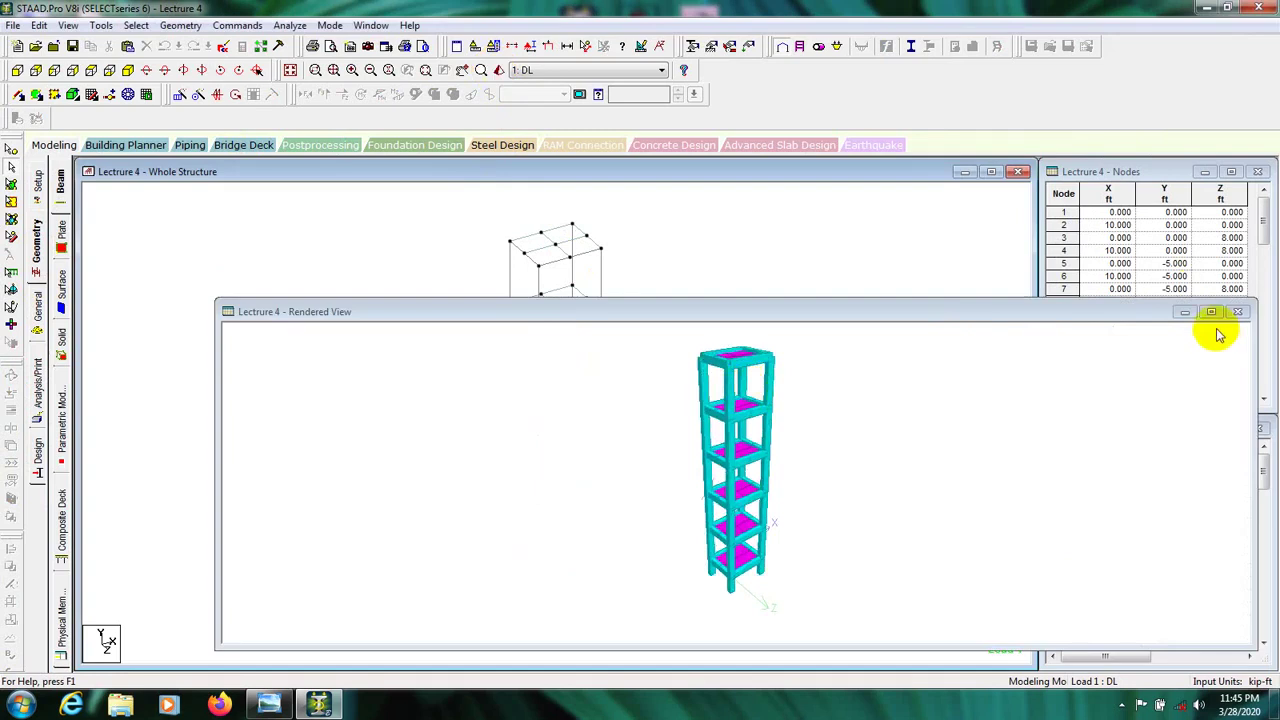
{"action": "left_click", "coordinate": [1211, 313]}
{"action": "left_click_drag", "start_coordinate": [632, 244], "coordinate": [944, 250]}
{"action": "left_click", "coordinate": [36, 245]}
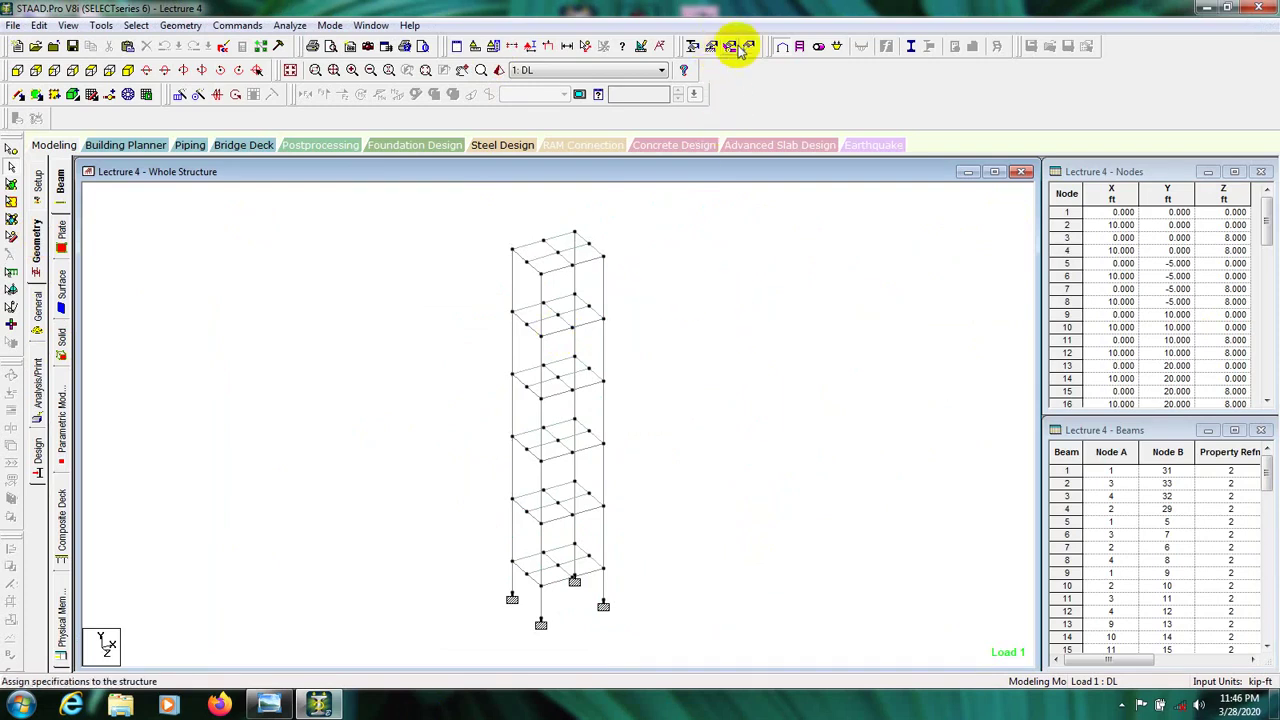
Check which members use Plate Thickness and Rect 18.00x12.00 in Properties, then show the load definitions
{"action": "left_click", "coordinate": [691, 46]}
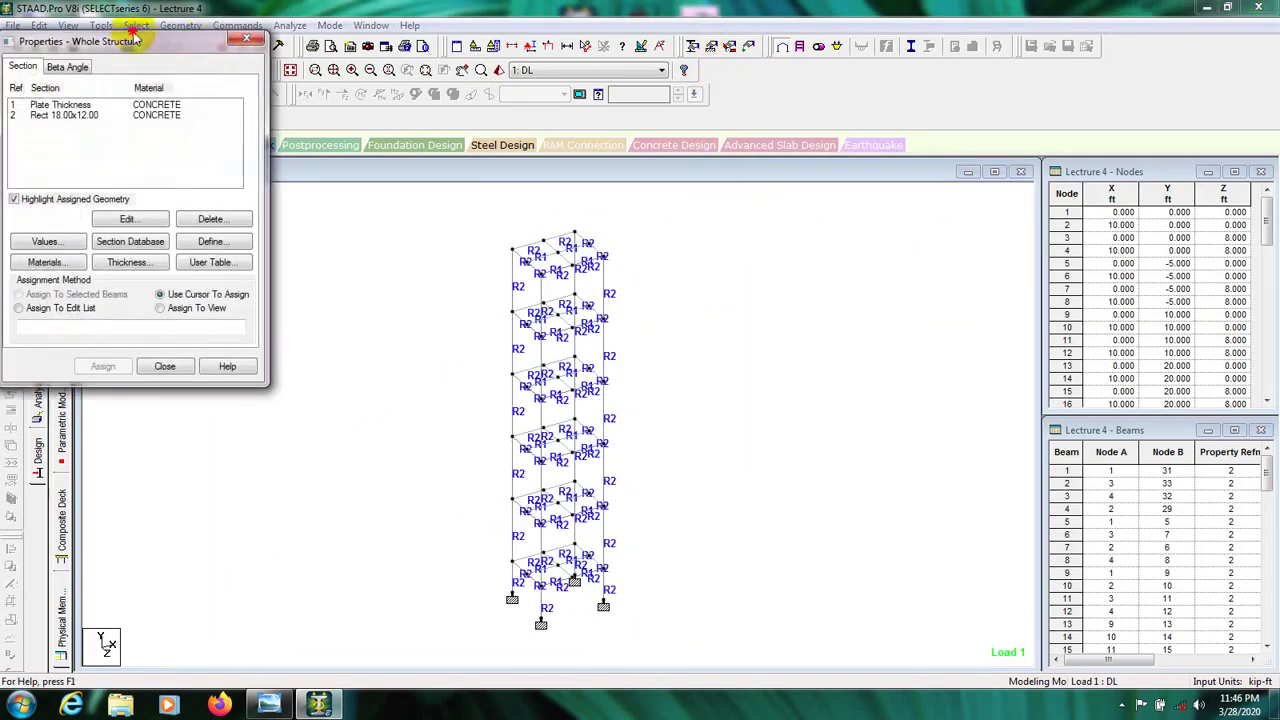
{"action": "left_click_drag", "start_coordinate": [220, 52], "coordinate": [1173, 98]}
{"action": "left_click", "coordinate": [1000, 151]}
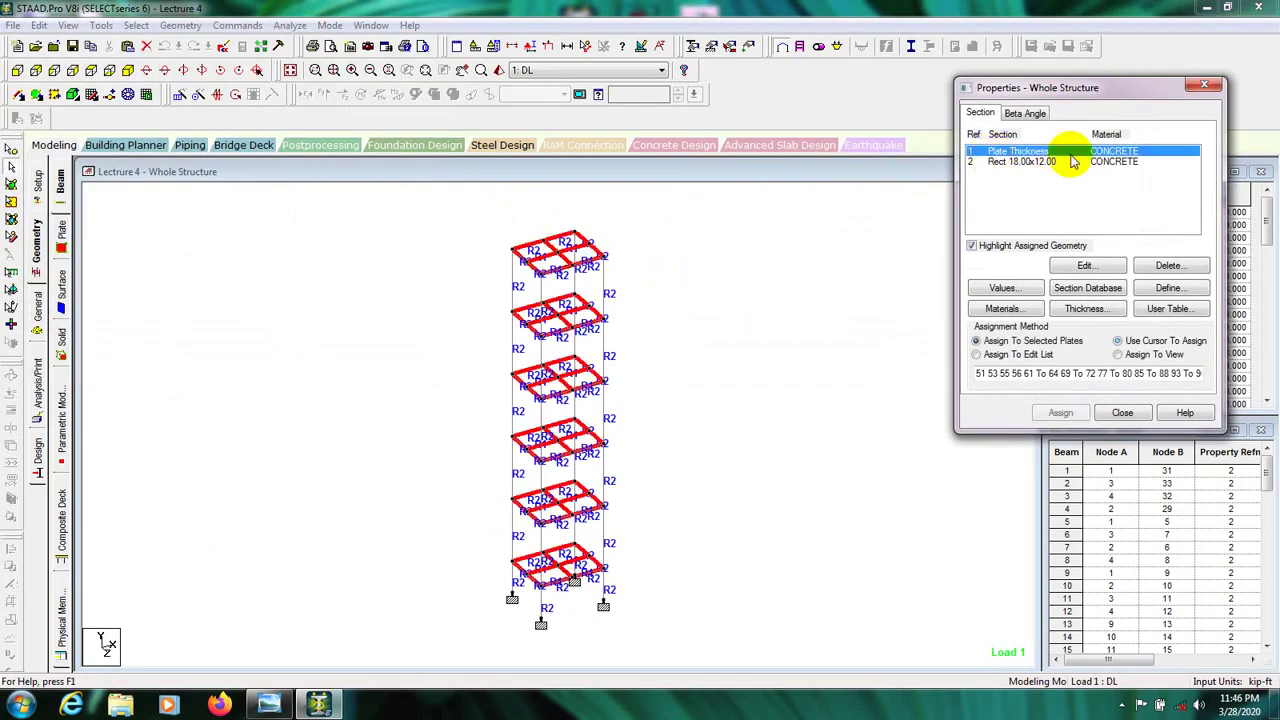
{"action": "left_click", "coordinate": [1016, 162]}
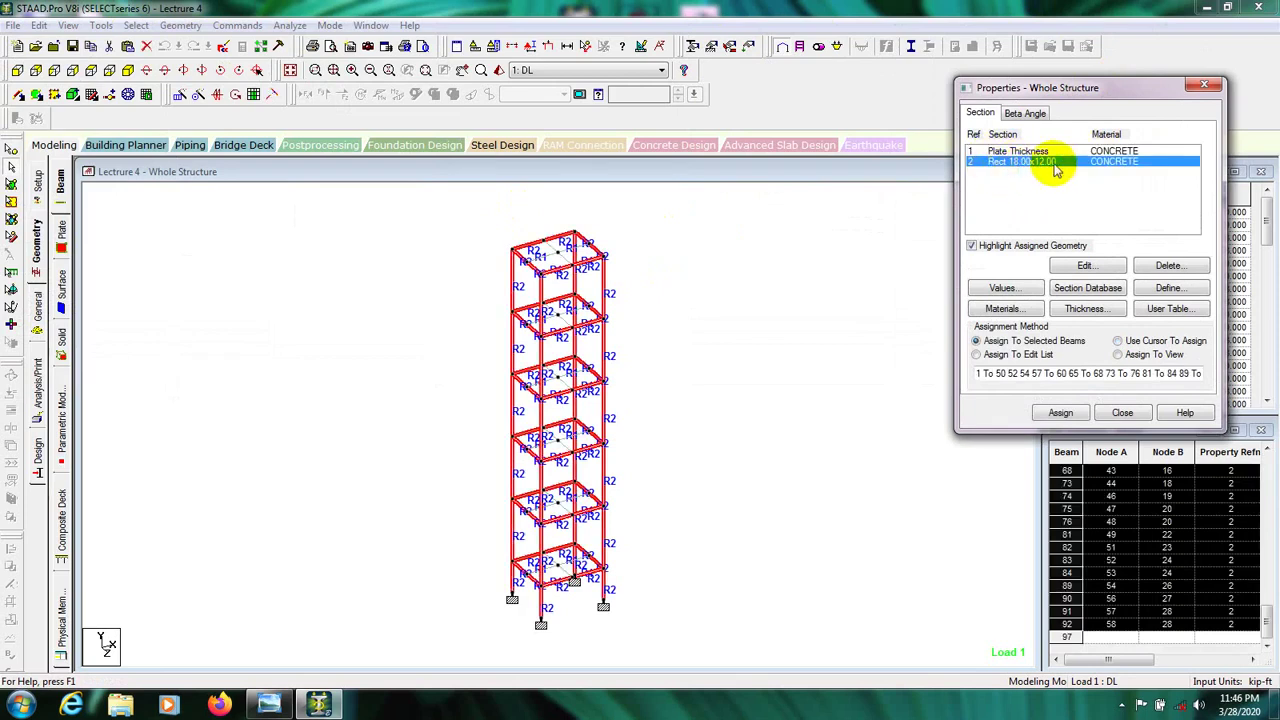
{"action": "left_click", "coordinate": [1122, 412]}
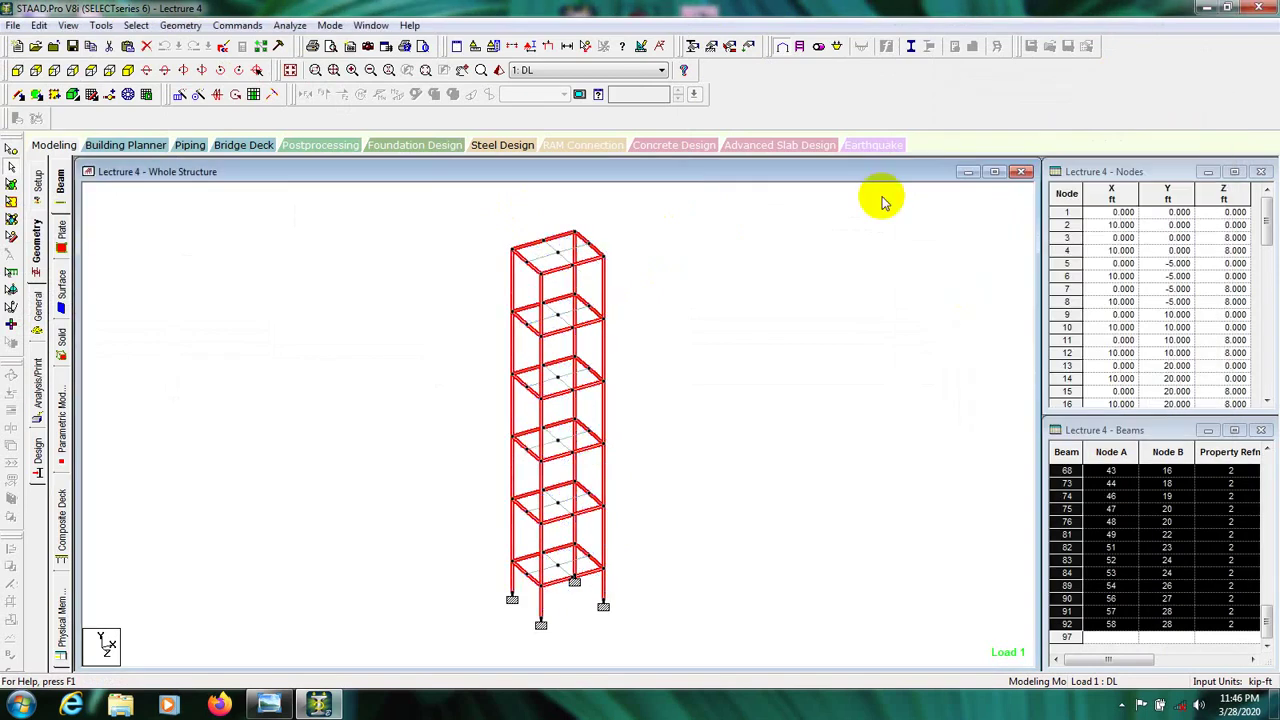
{"action": "left_click", "coordinate": [709, 286]}
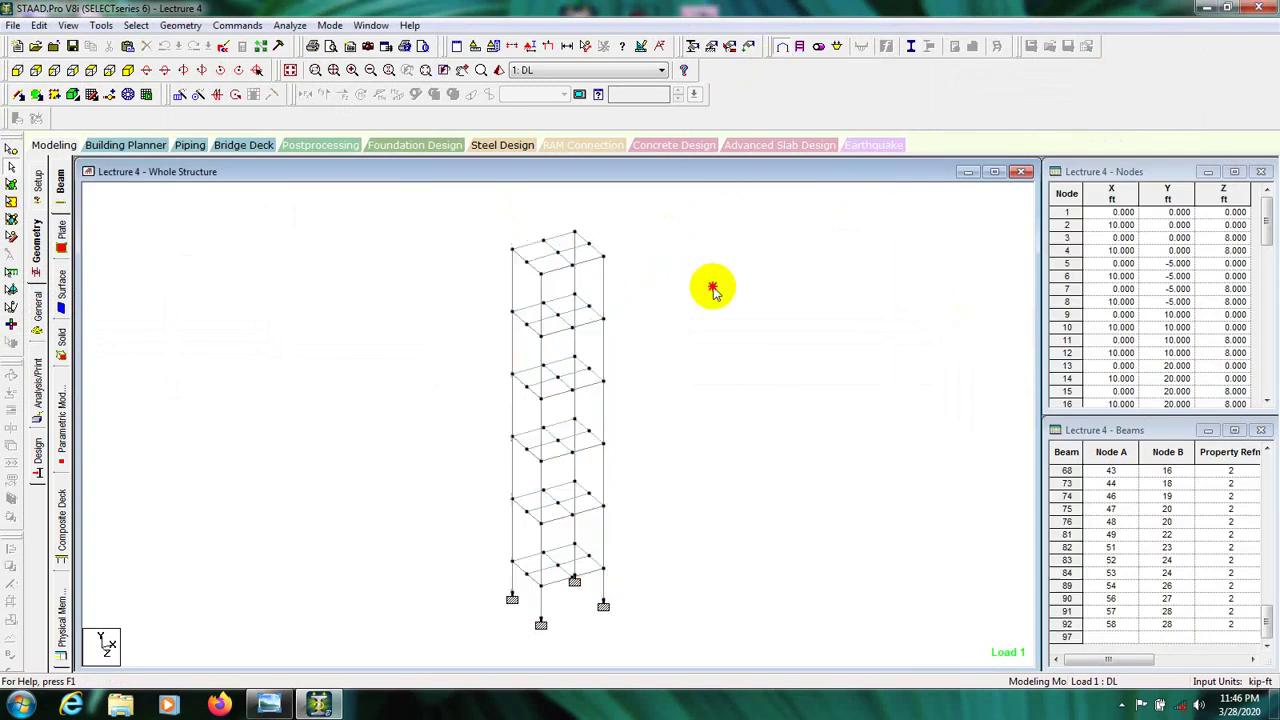
{"action": "left_click", "coordinate": [744, 47]}
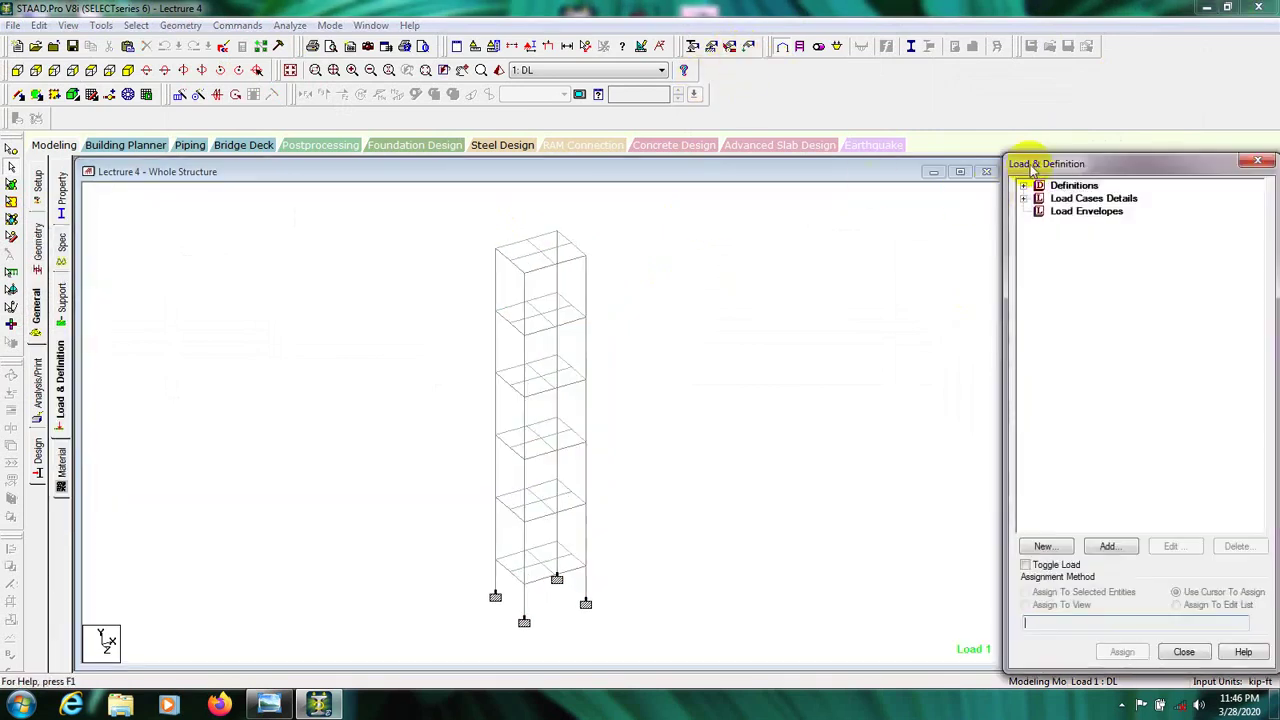
Expand load case 1: DL and draw its SELFWEIGHT Y -1 load on the frame
{"action": "left_click", "coordinate": [1023, 198]}
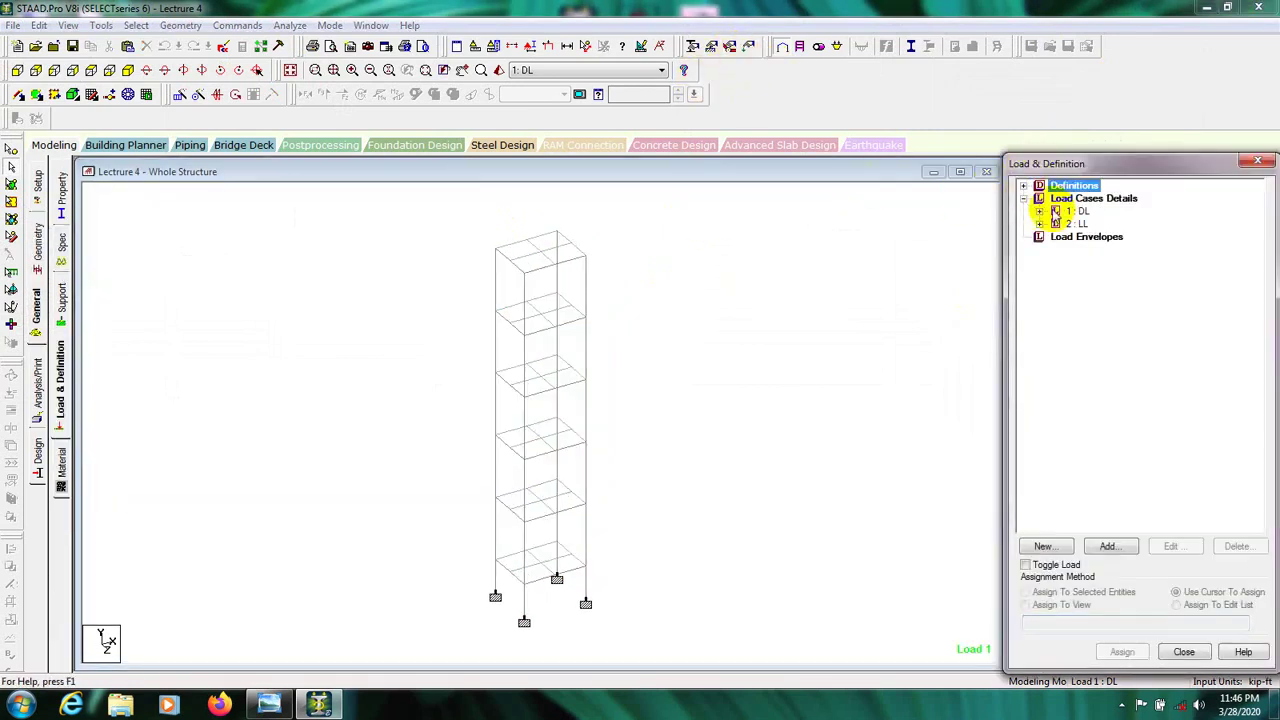
{"action": "left_click", "coordinate": [1040, 211]}
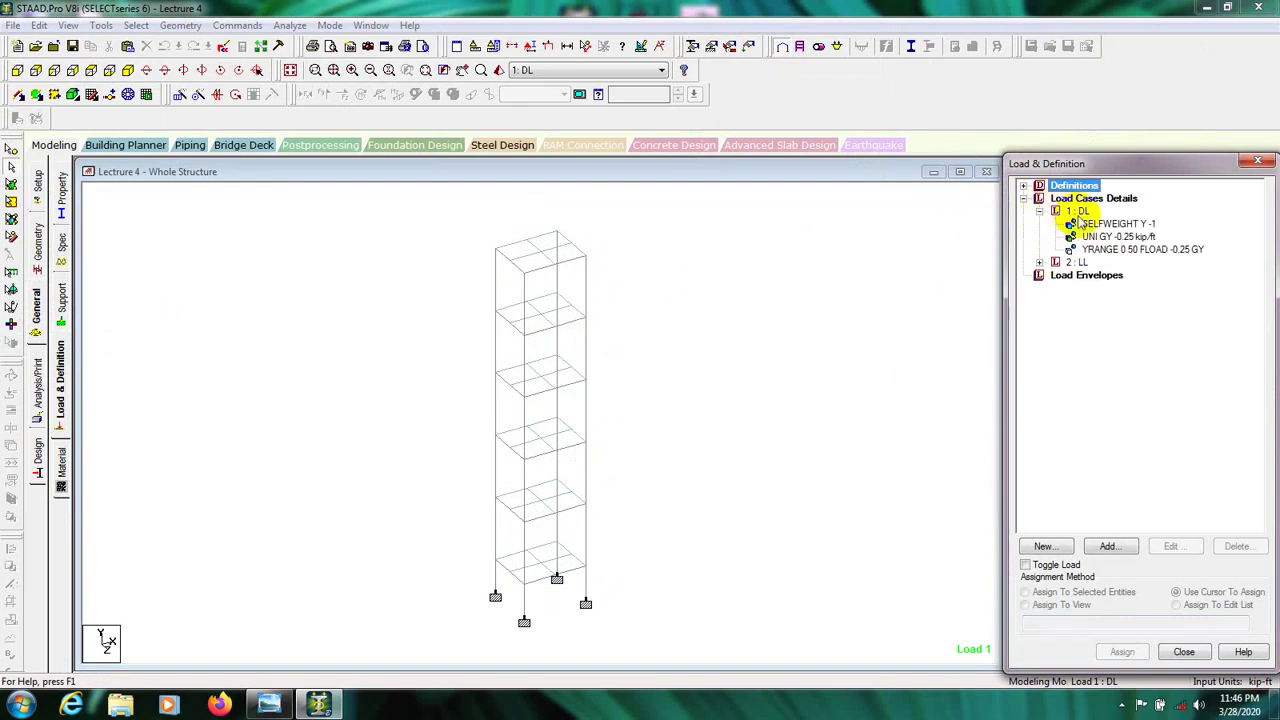
{"action": "left_click", "coordinate": [1108, 224]}
{"action": "left_click", "coordinate": [728, 320]}
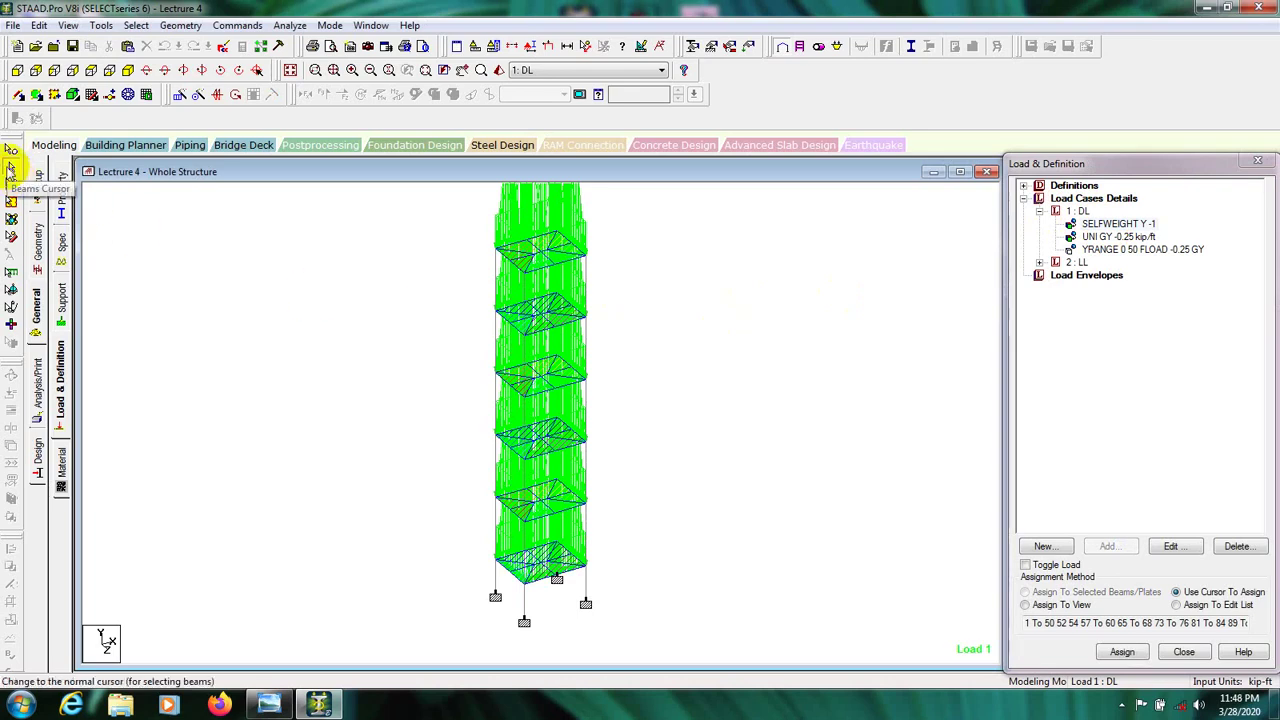
{"action": "left_click", "coordinate": [11, 170]}
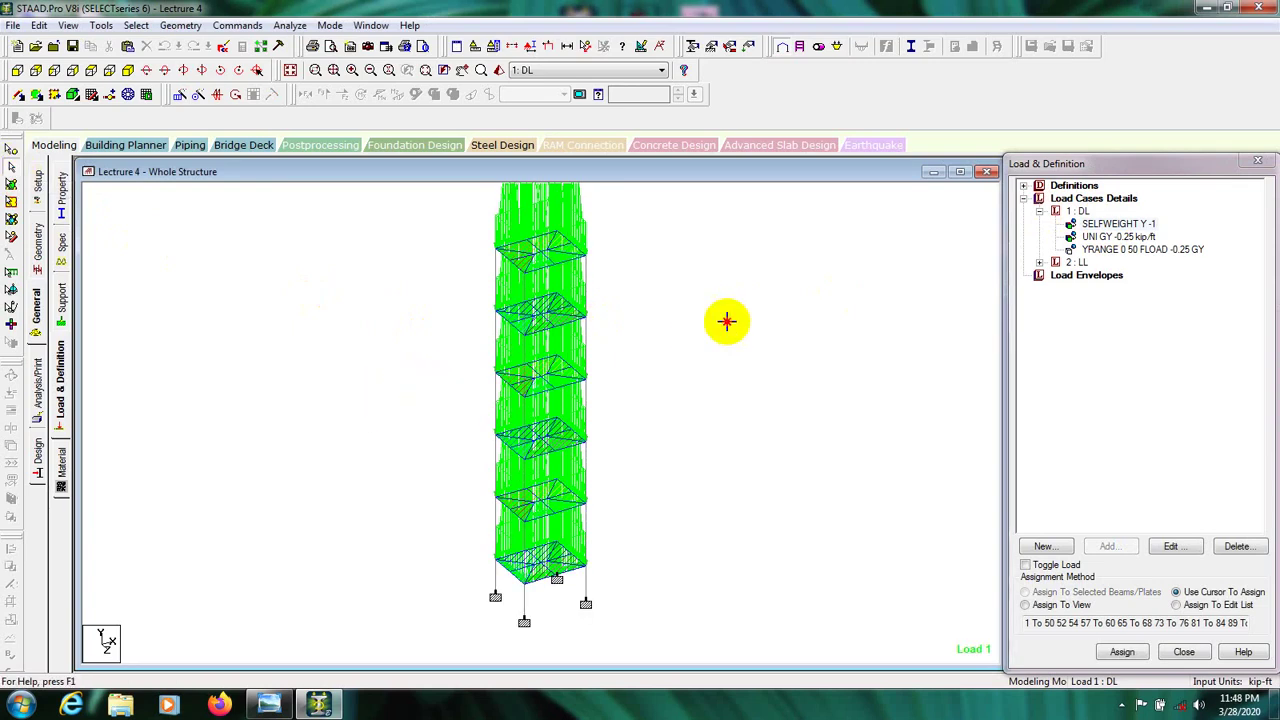
{"action": "left_click", "coordinate": [545, 46]}
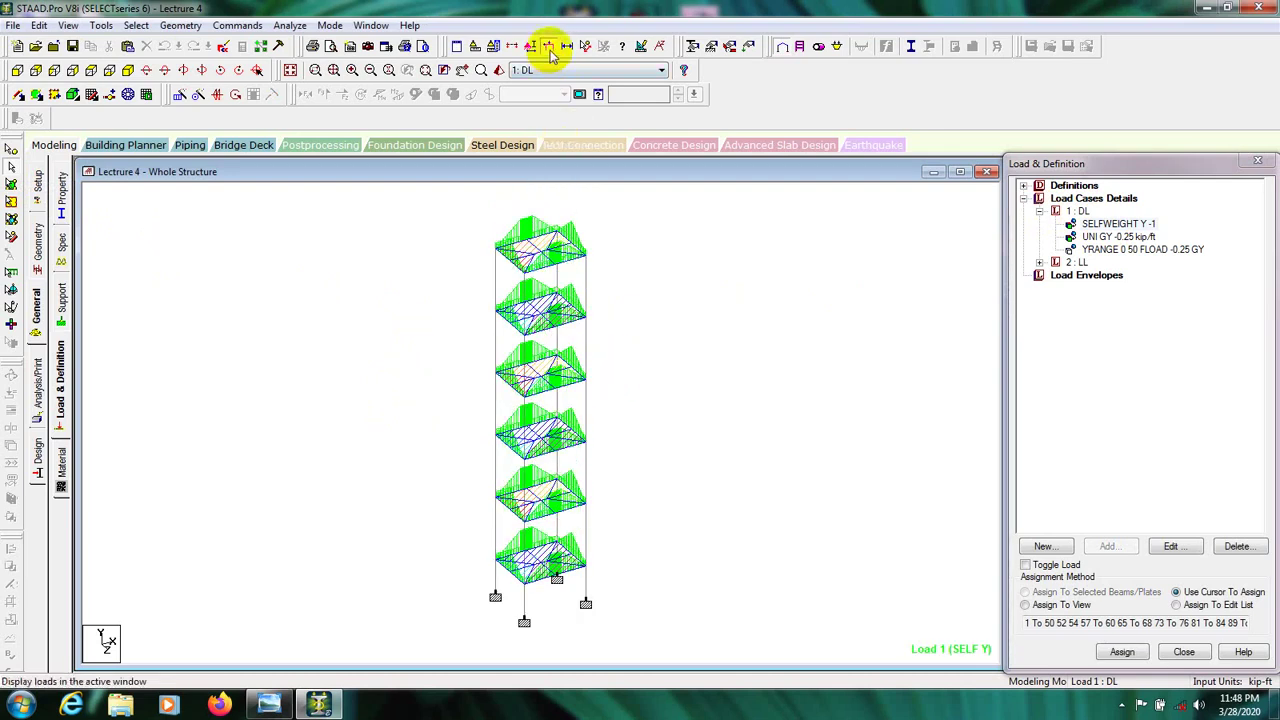
{"action": "left_click", "coordinate": [545, 47]}
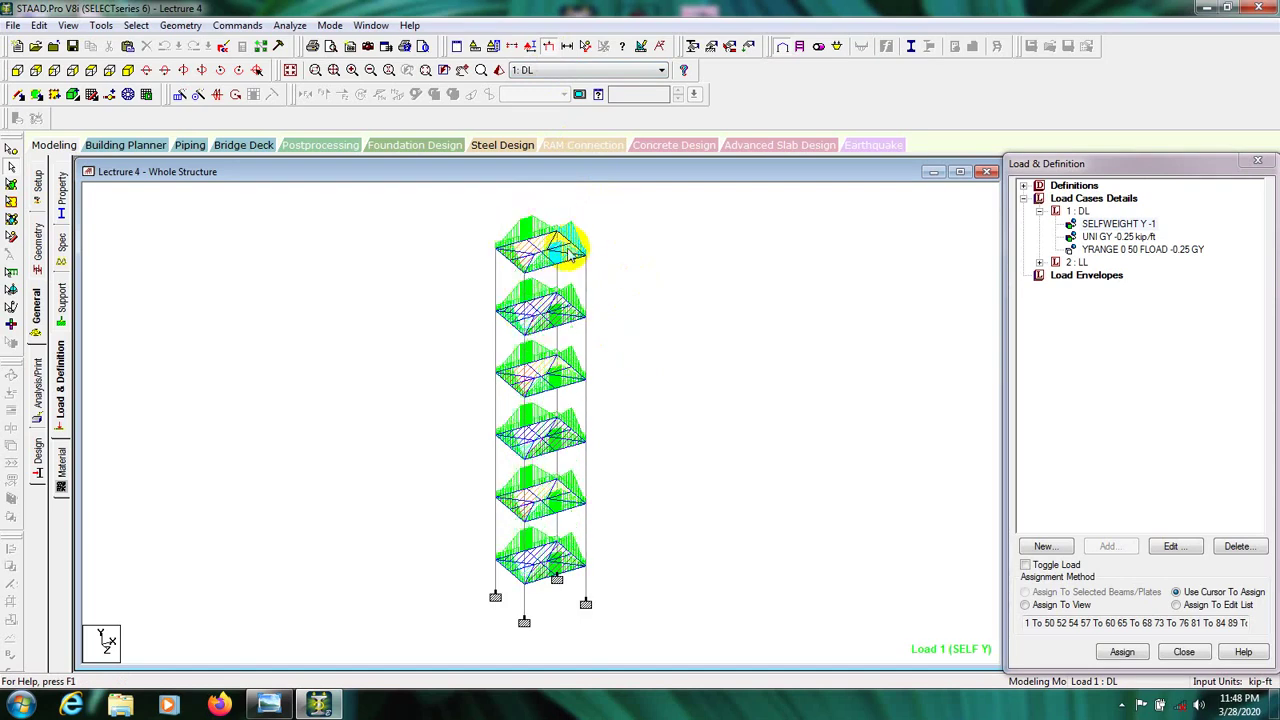
Show case 1's UNI GY -0.25 kip/ft member load on the frame
{"action": "left_click", "coordinate": [1110, 225]}
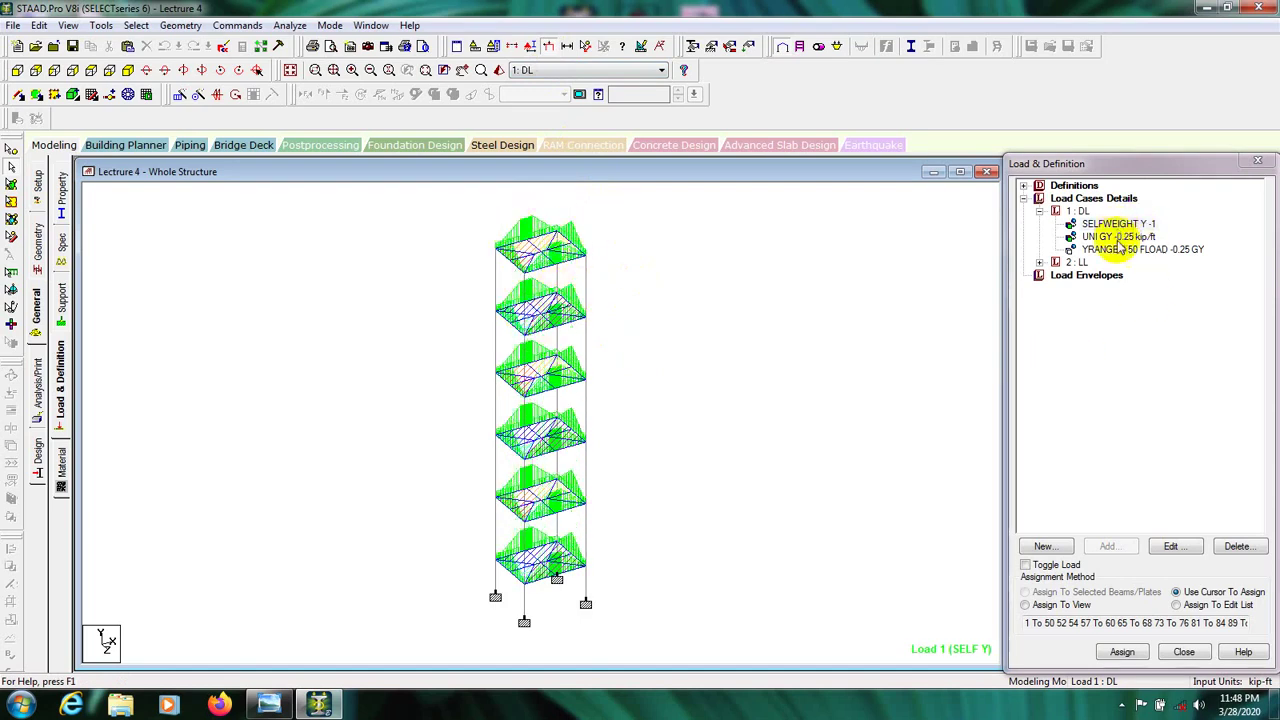
{"action": "left_click", "coordinate": [1105, 237]}
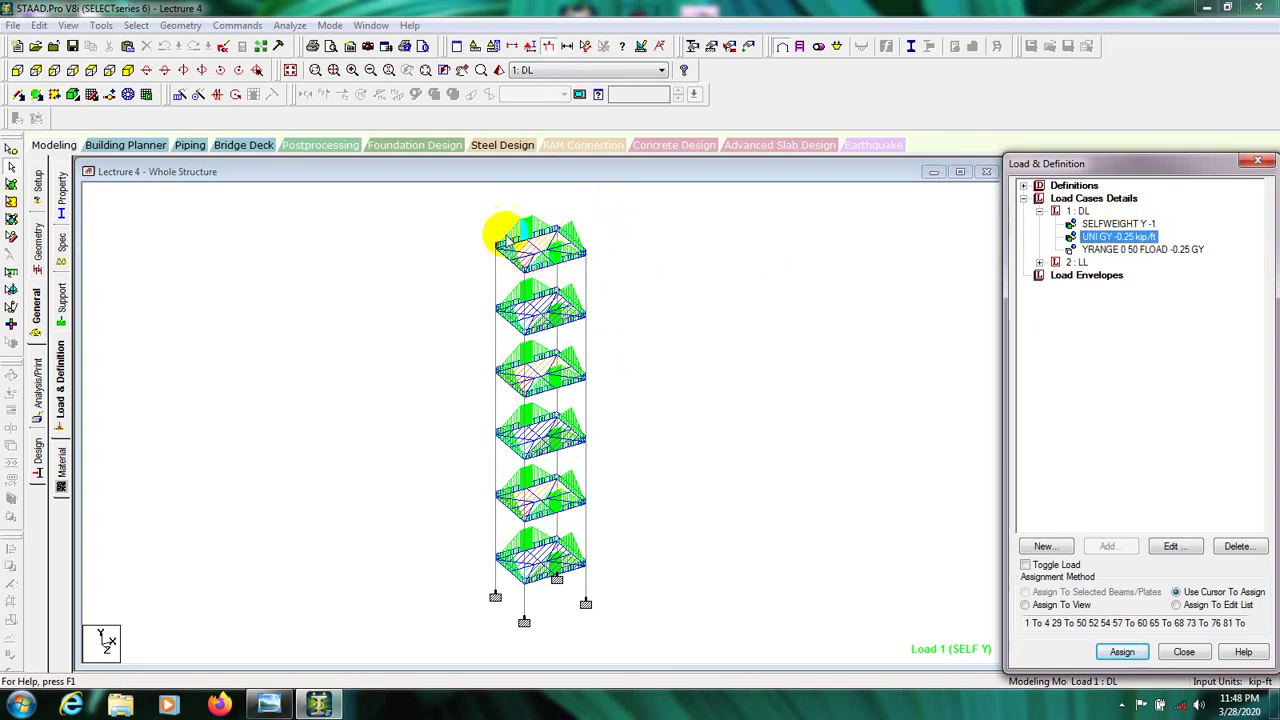
{"action": "scroll", "coordinate": [490, 250], "scroll_direction": "up", "scroll_amount": 5}
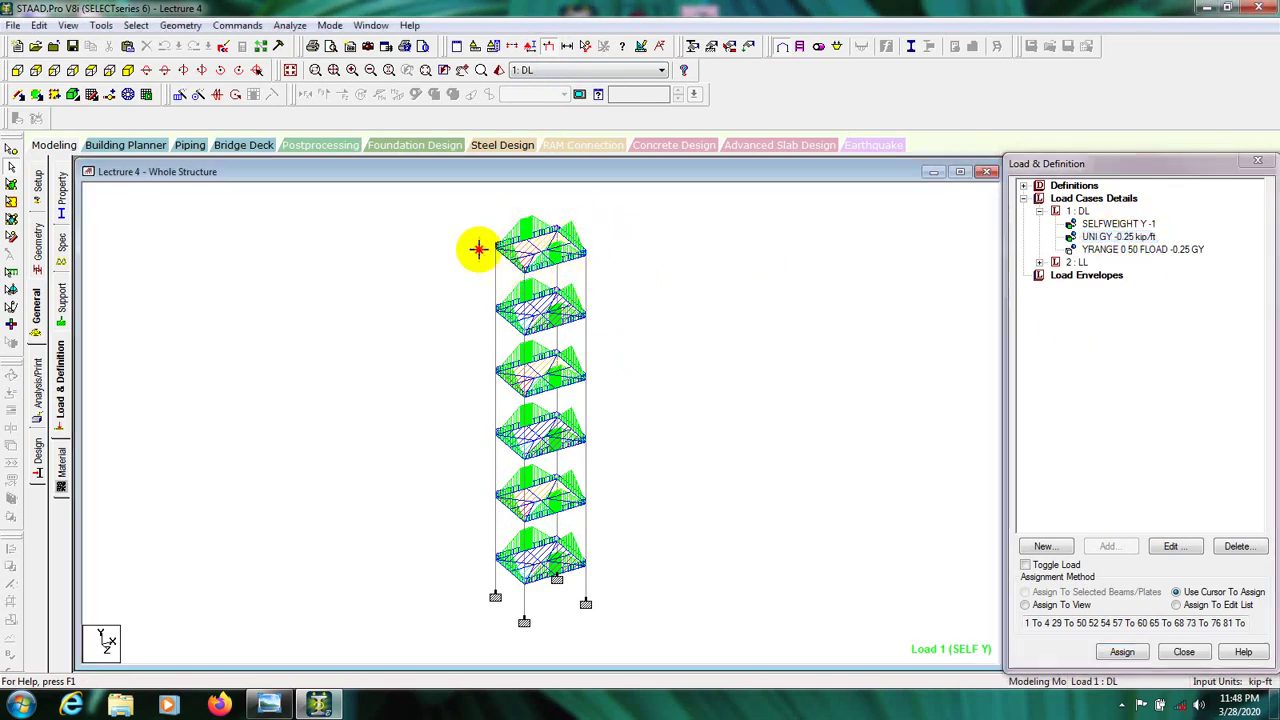
{"action": "scroll", "coordinate": [533, 315], "scroll_direction": "up", "scroll_amount": 1}
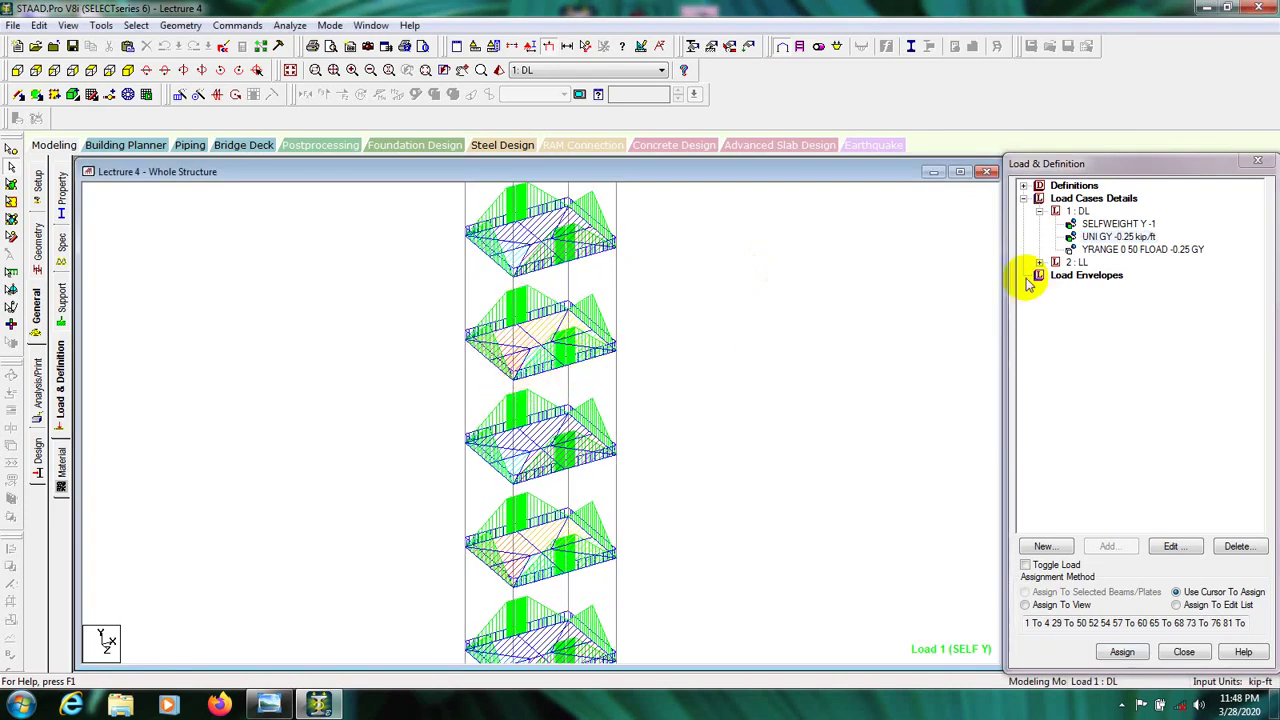
Review the DL floor load (-0.25 GY) and the two 2: LL floor loads (-0.2, -0.1 GY)
{"action": "left_click", "coordinate": [1100, 249]}
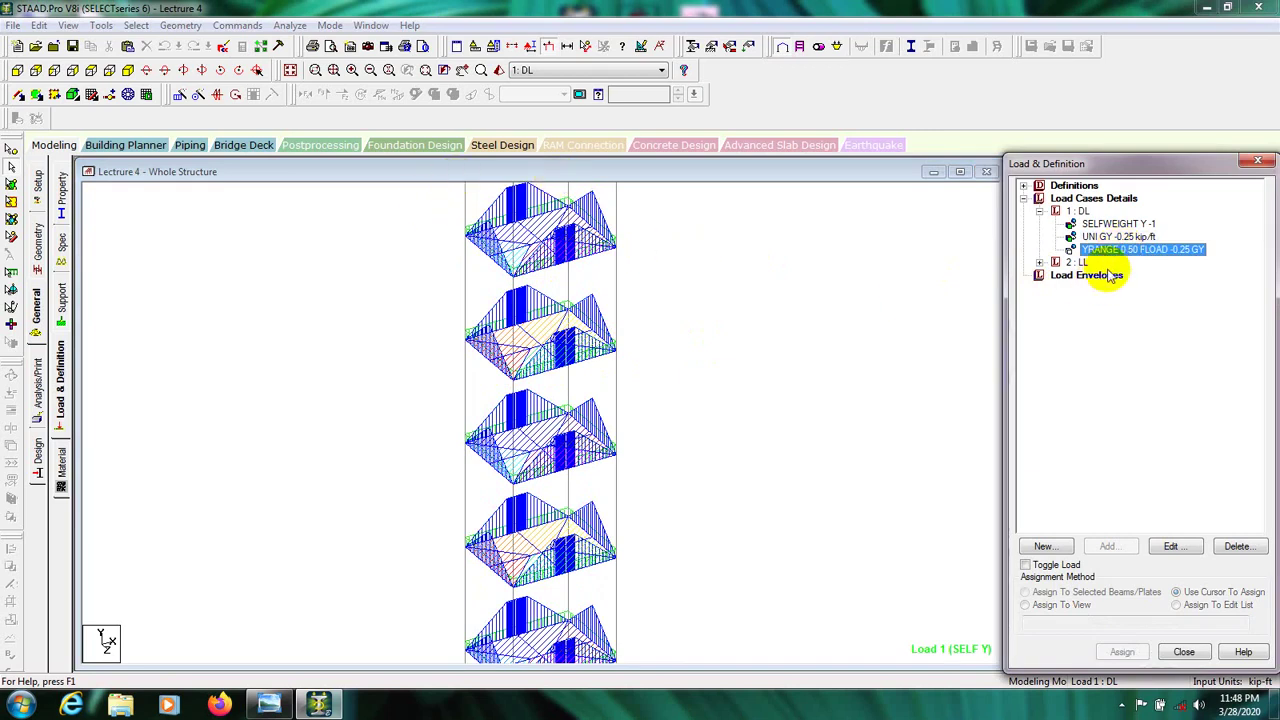
{"action": "left_click", "coordinate": [1040, 262]}
{"action": "left_click", "coordinate": [1106, 276]}
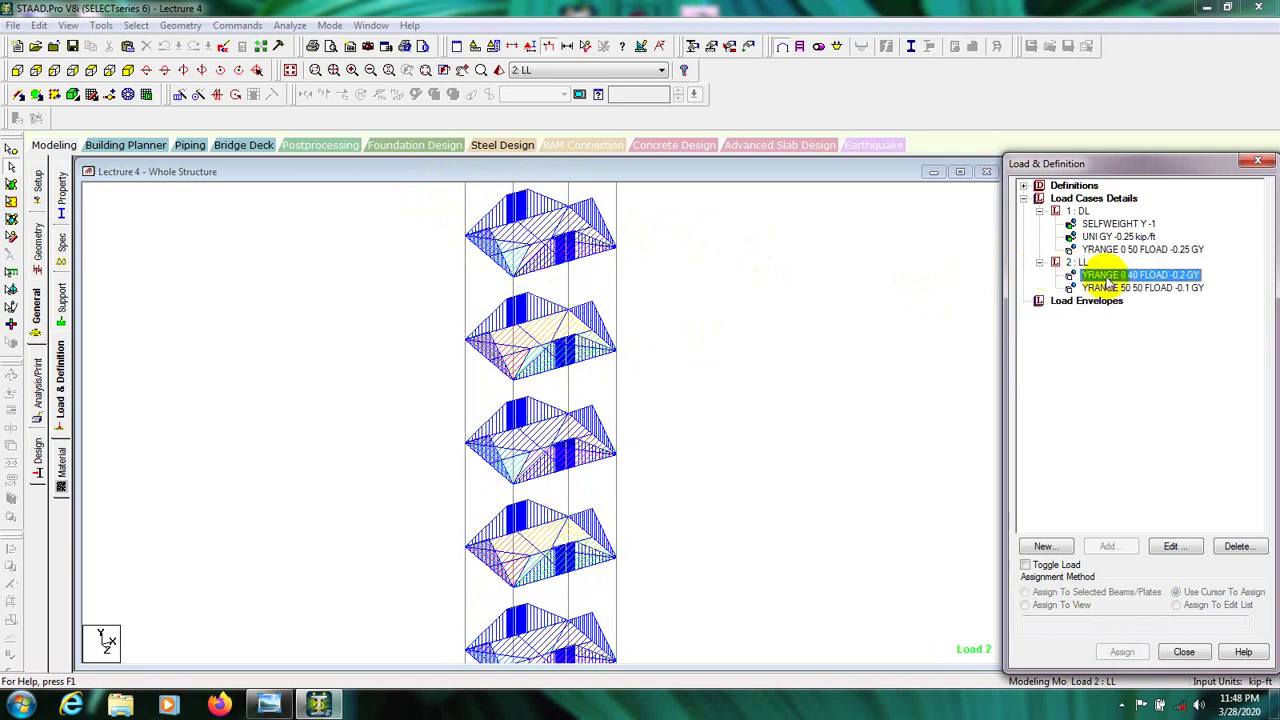
{"action": "left_click", "coordinate": [1120, 288]}
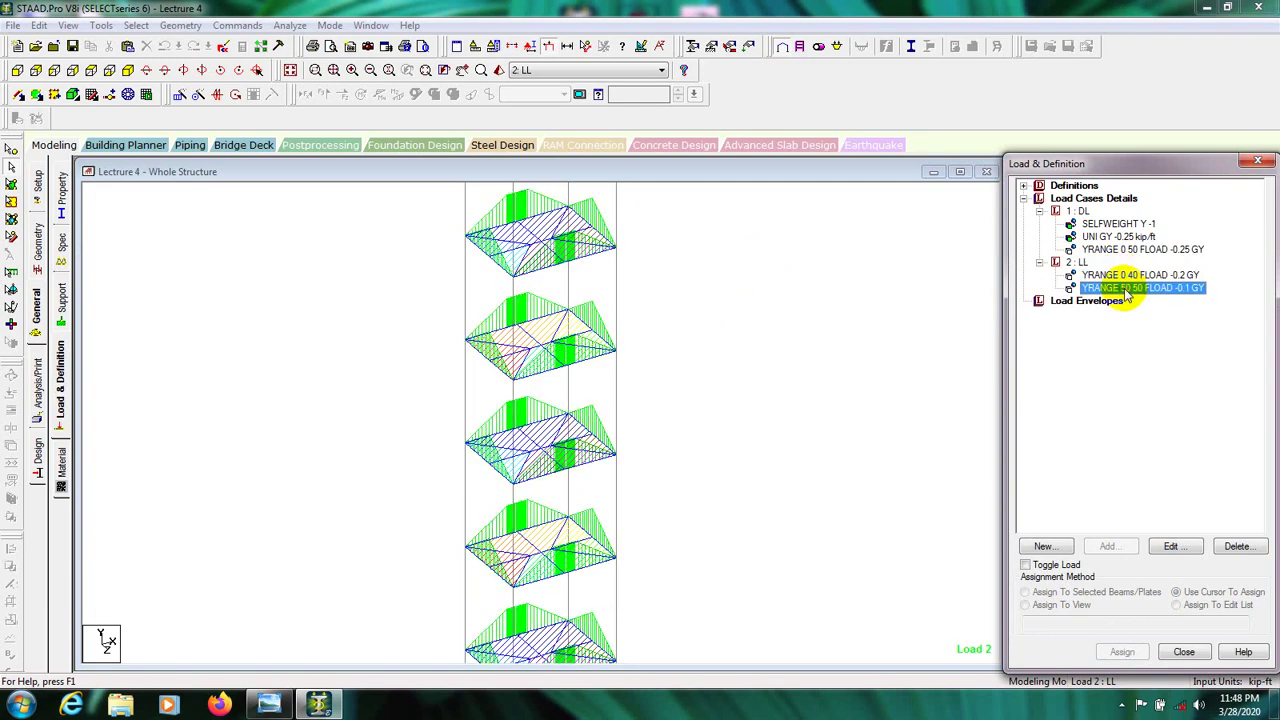
Leave the load definitions and return to the wireframe with Nodes and Beams tables
{"action": "left_click", "coordinate": [757, 340]}
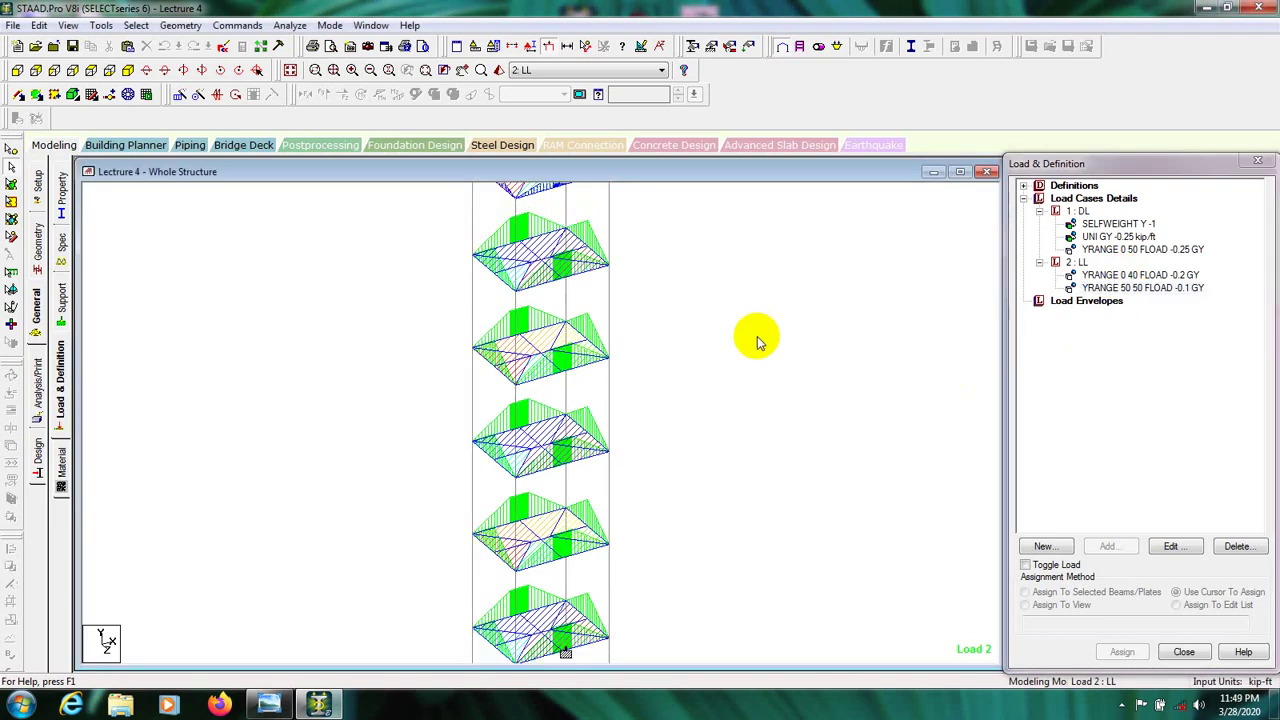
{"action": "left_click", "coordinate": [1225, 175]}
{"action": "left_click", "coordinate": [778, 288]}
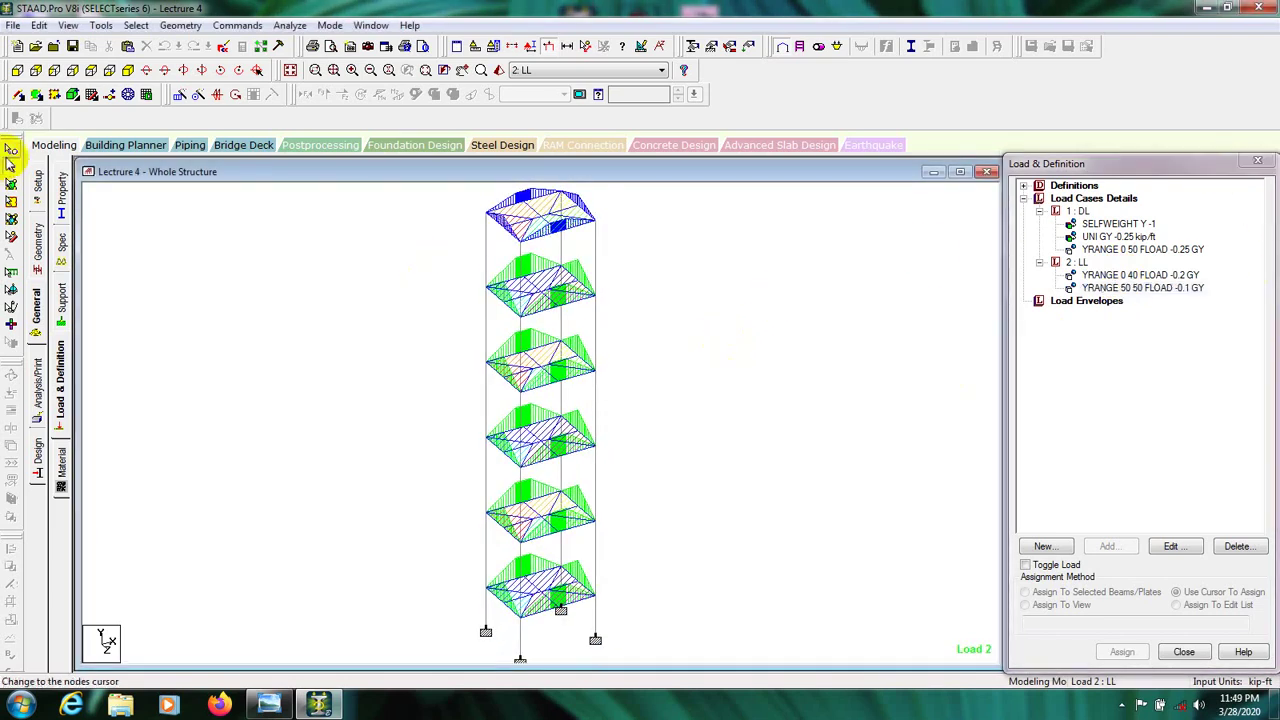
{"action": "left_click", "coordinate": [38, 243]}
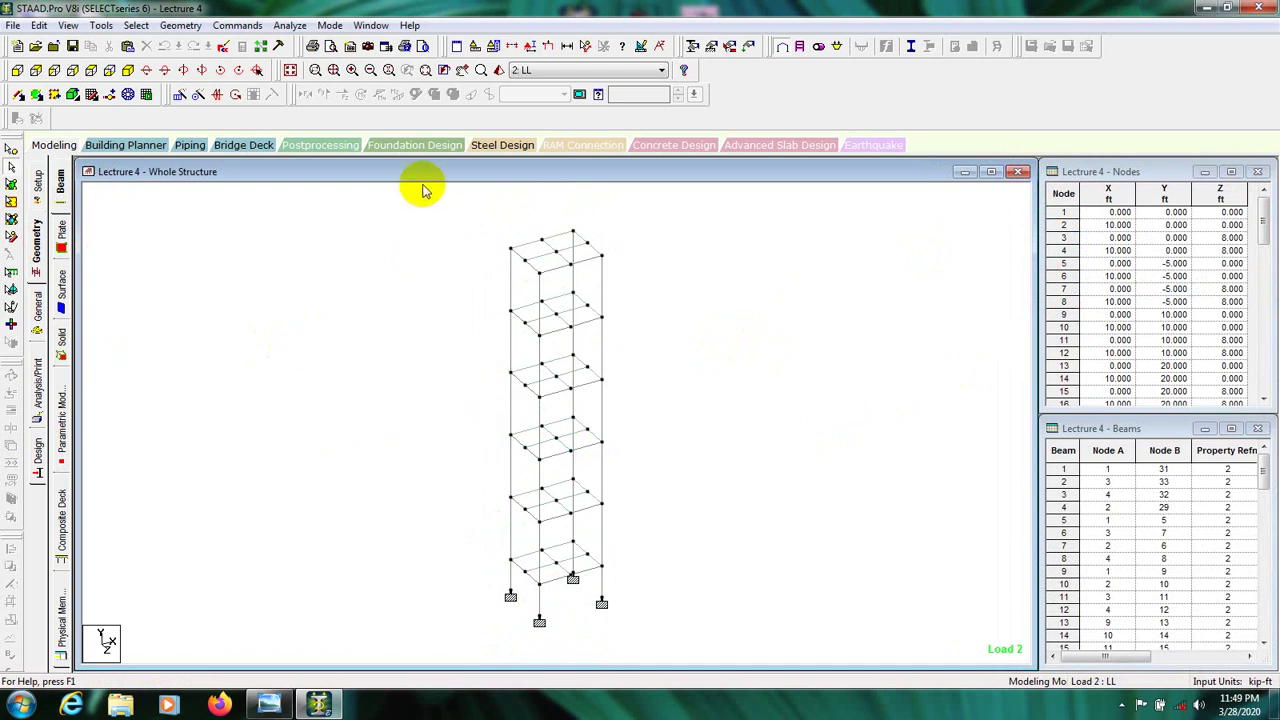
Add a Perform Analysis command with the No Print option to the model input
{"action": "left_click", "coordinate": [228, 26]}
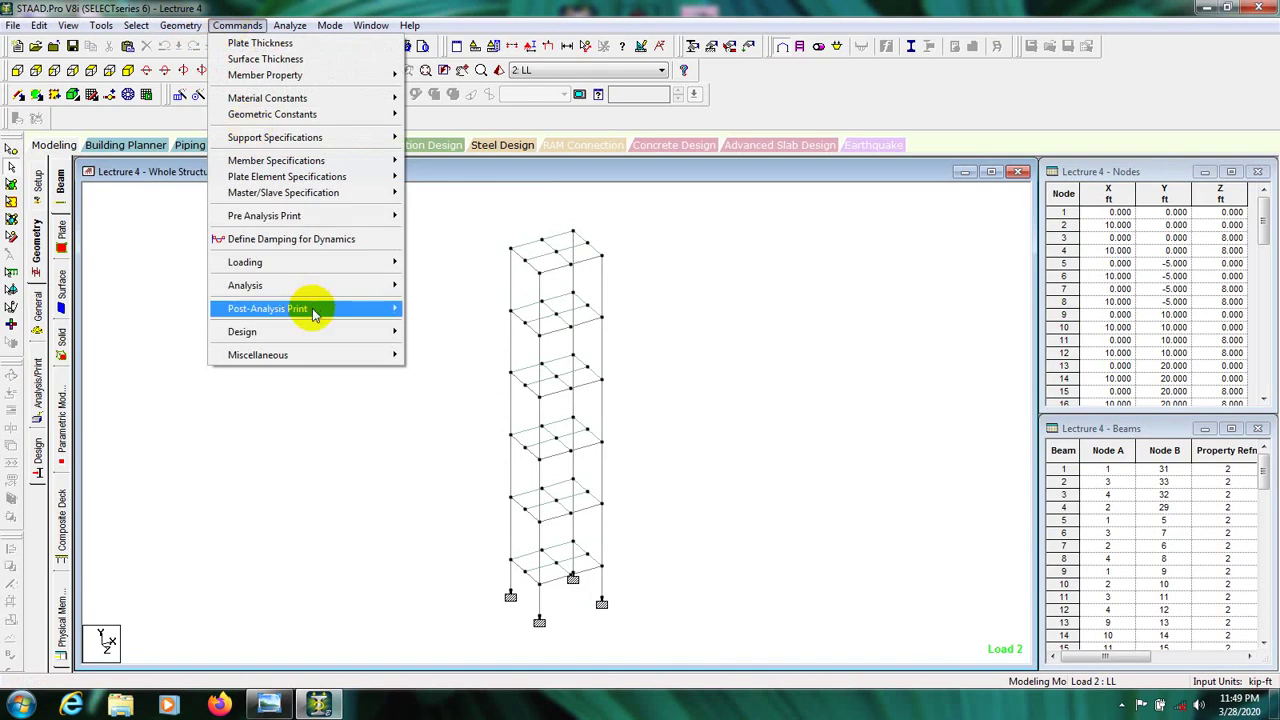
{"action": "mouse_move", "coordinate": [318, 284]}
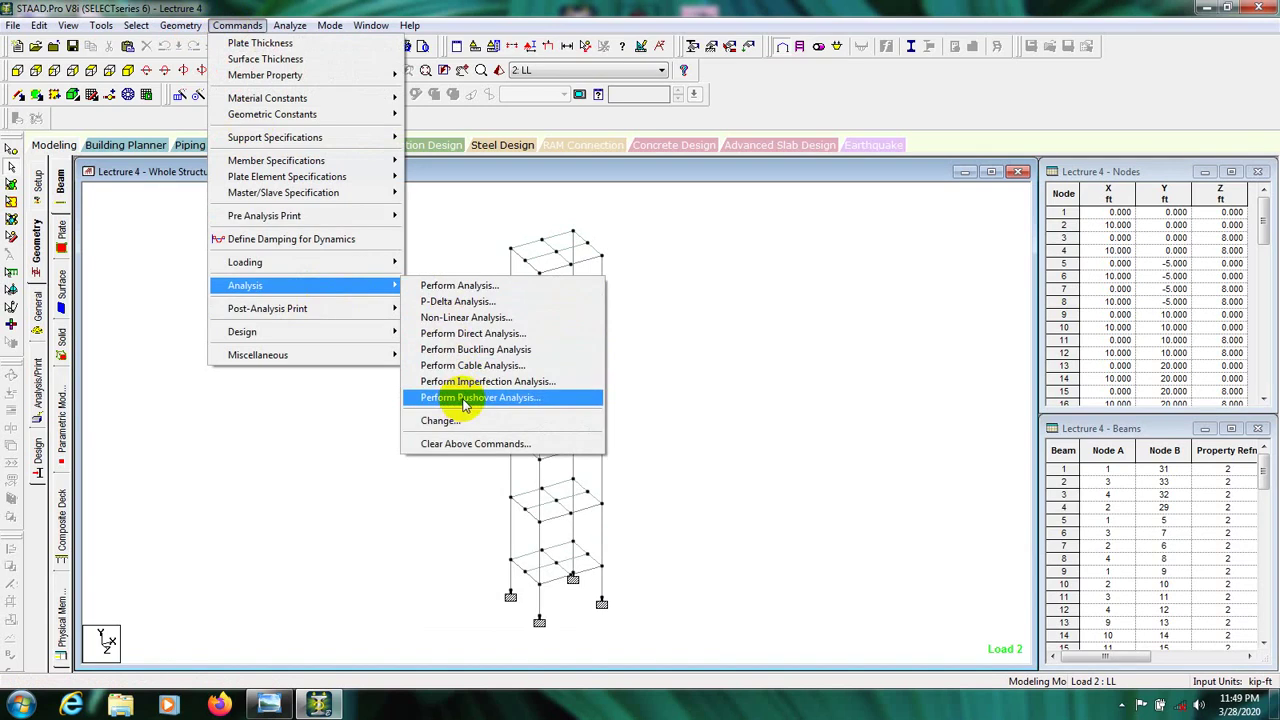
{"action": "left_click", "coordinate": [452, 290]}
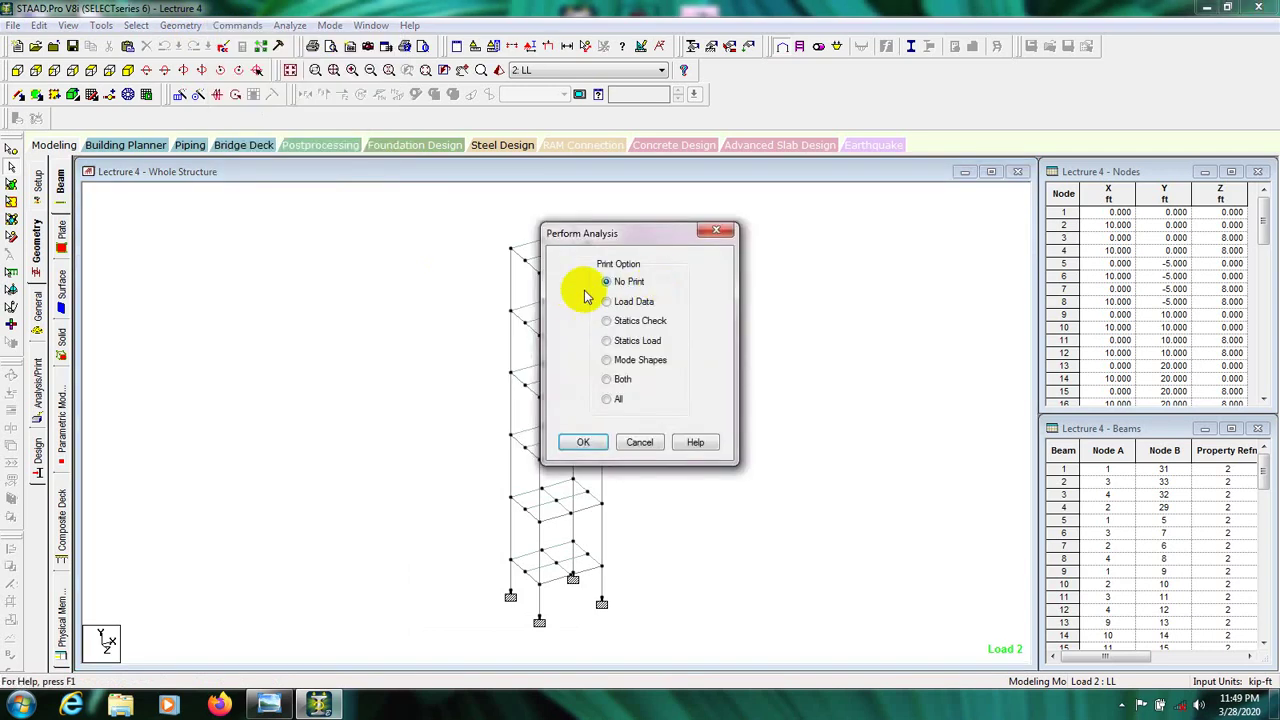
{"action": "left_click", "coordinate": [584, 442]}
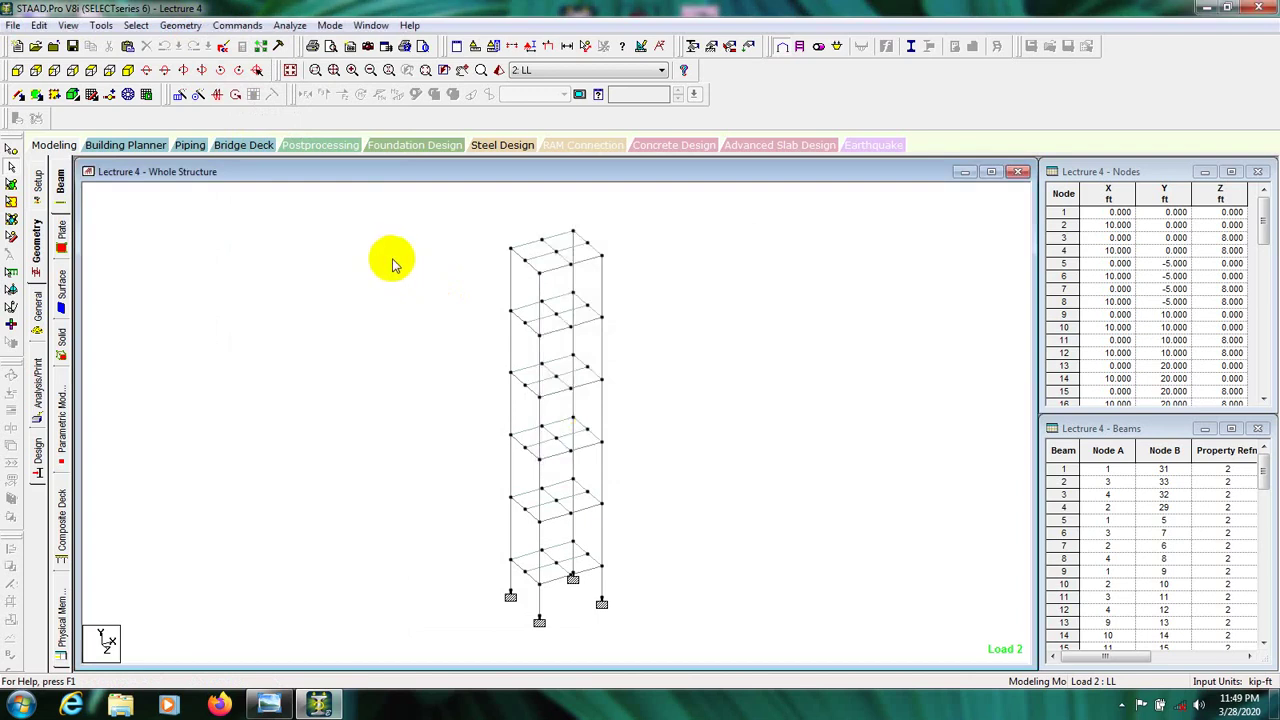
{"action": "left_click", "coordinate": [290, 26]}
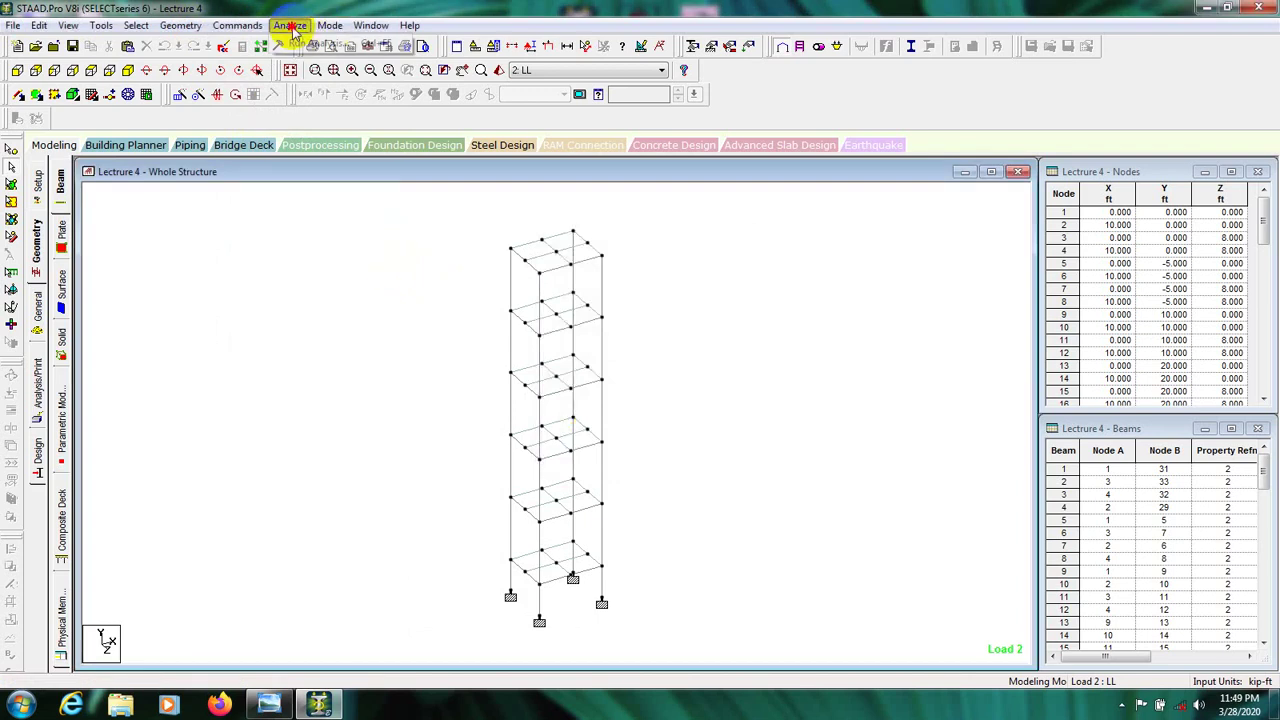
Save Lecture 4, run the analysis with 0 errors, and proceed to post-processing mode
{"action": "left_click", "coordinate": [308, 44]}
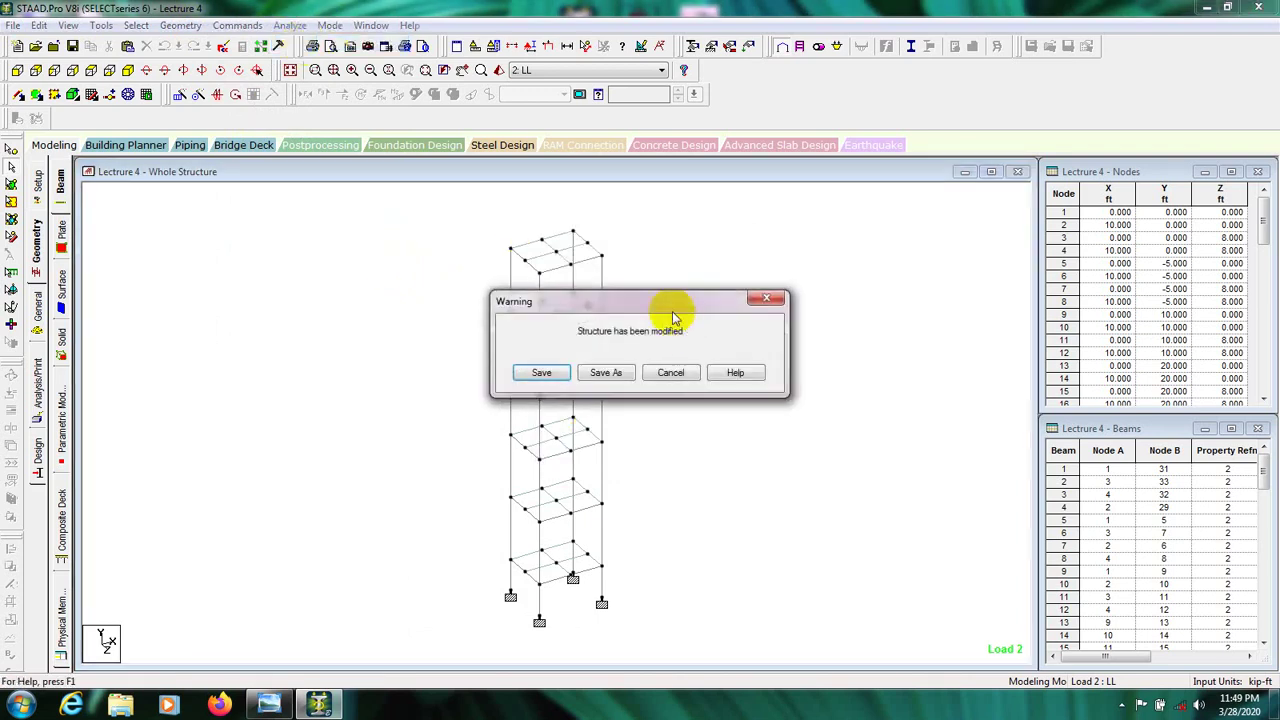
{"action": "left_click_drag", "start_coordinate": [668, 304], "coordinate": [620, 301]}
{"action": "left_click", "coordinate": [501, 372]}
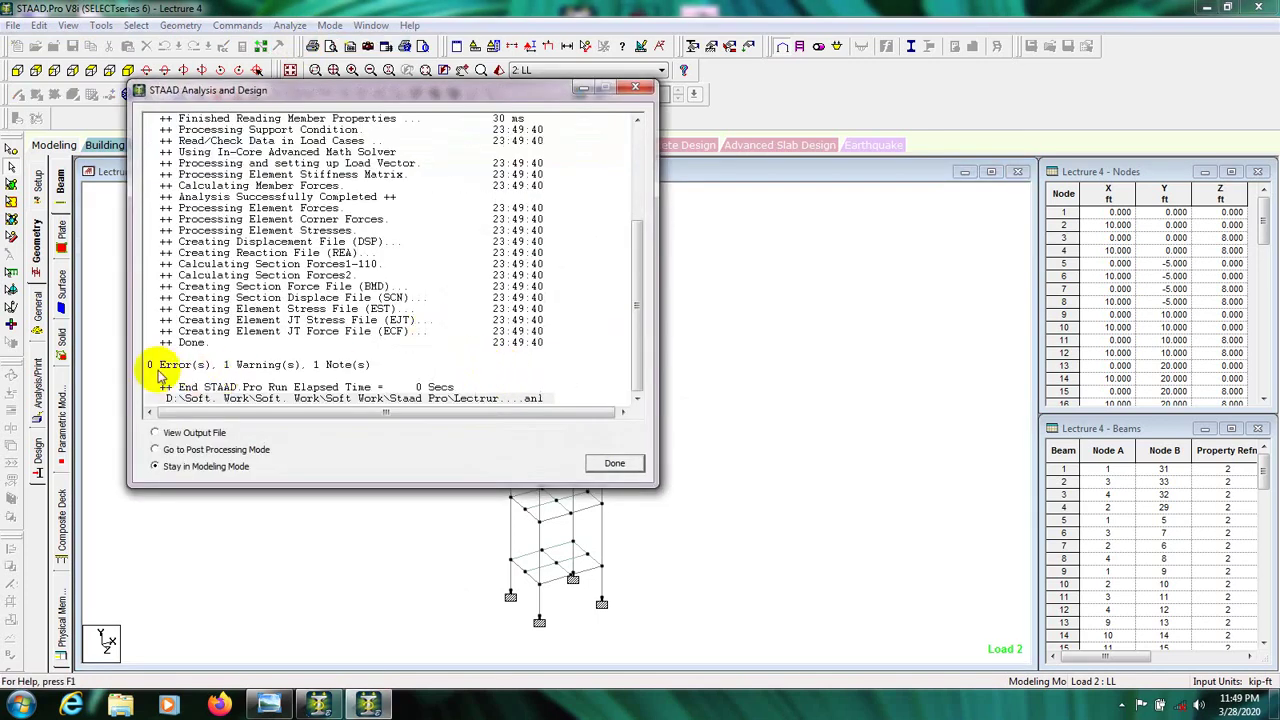
{"action": "left_click", "coordinate": [250, 372]}
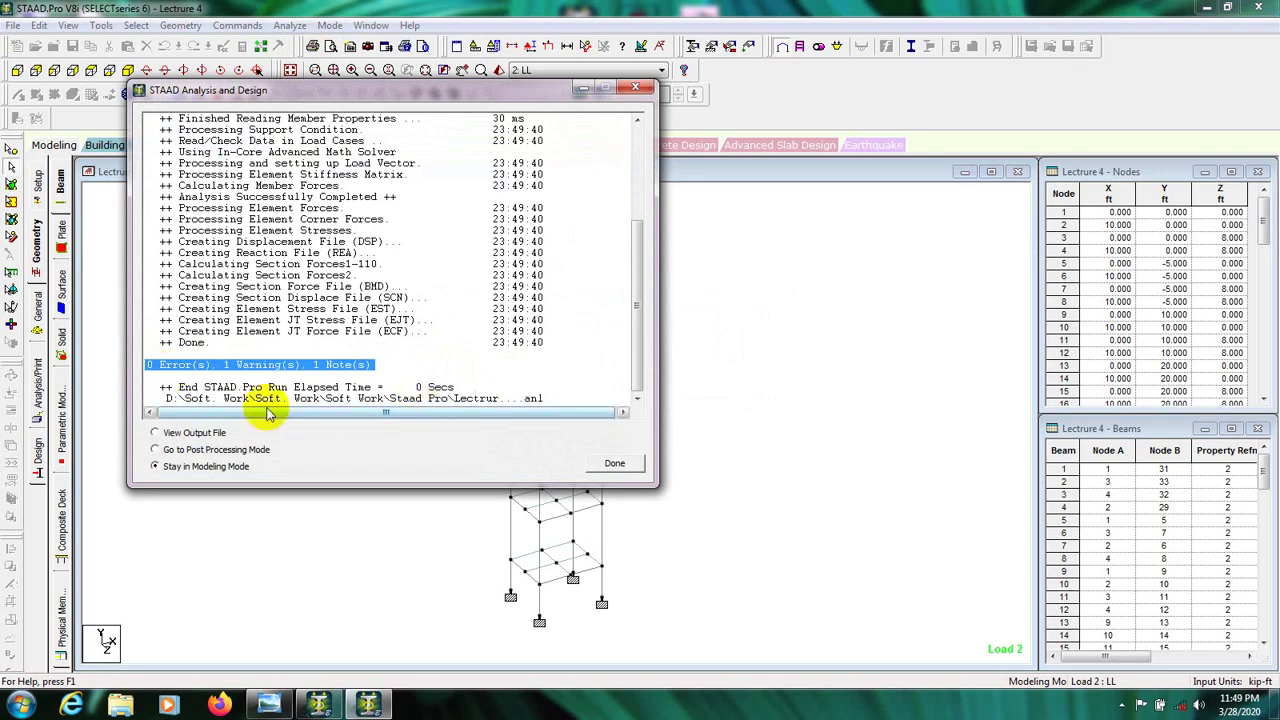
{"action": "left_click", "coordinate": [166, 450]}
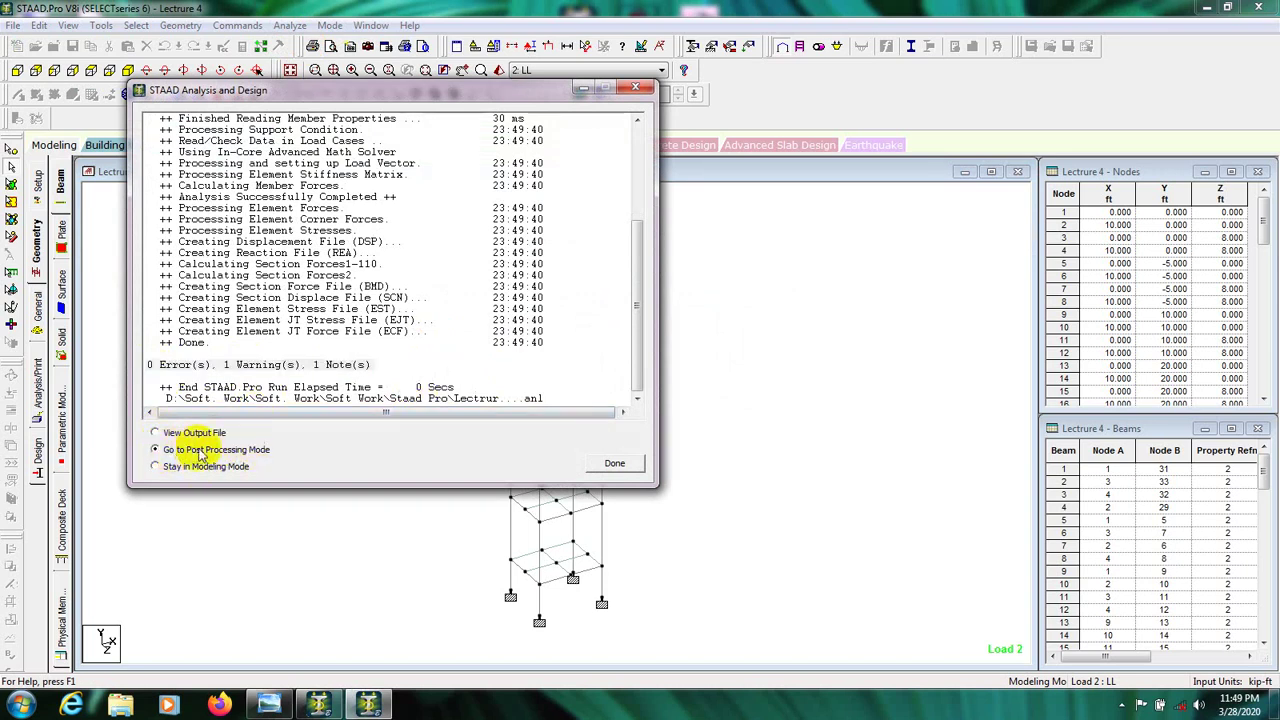
{"action": "left_click", "coordinate": [612, 464]}
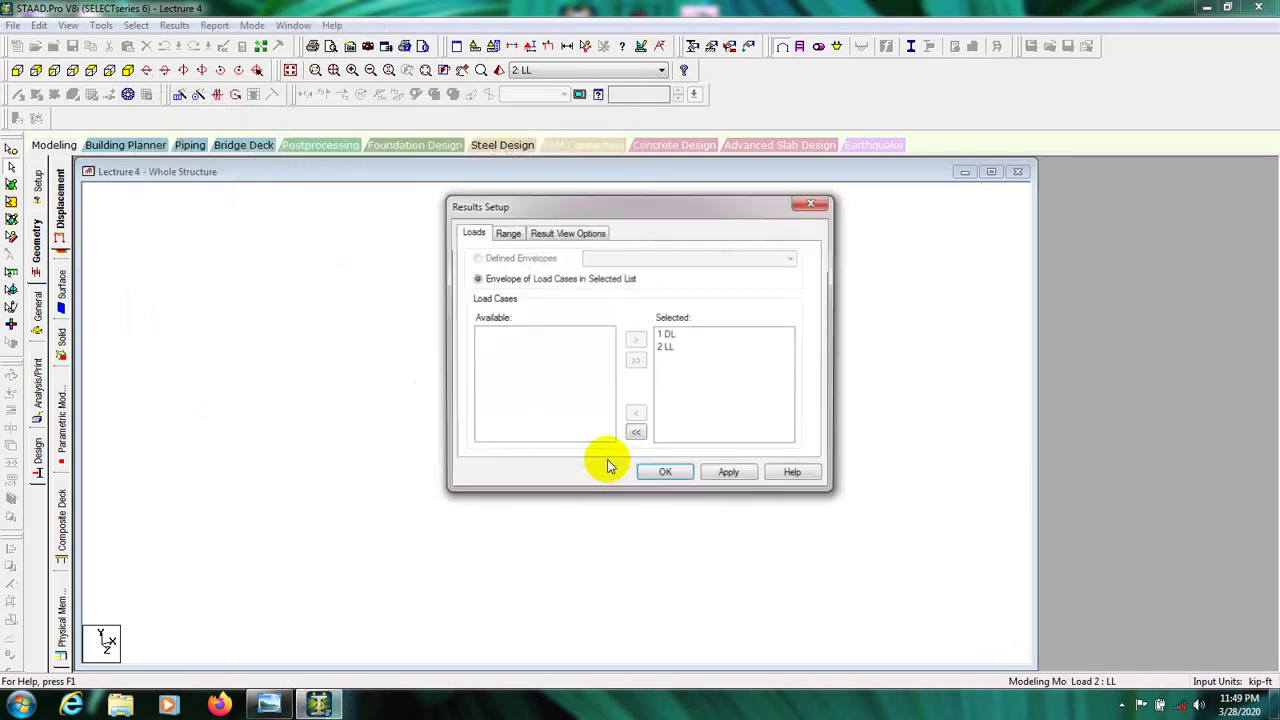
Accept load cases 1 DL and 2 LL, then browse the beam relative and maximum relative displacement tables
{"action": "left_click", "coordinate": [660, 476]}
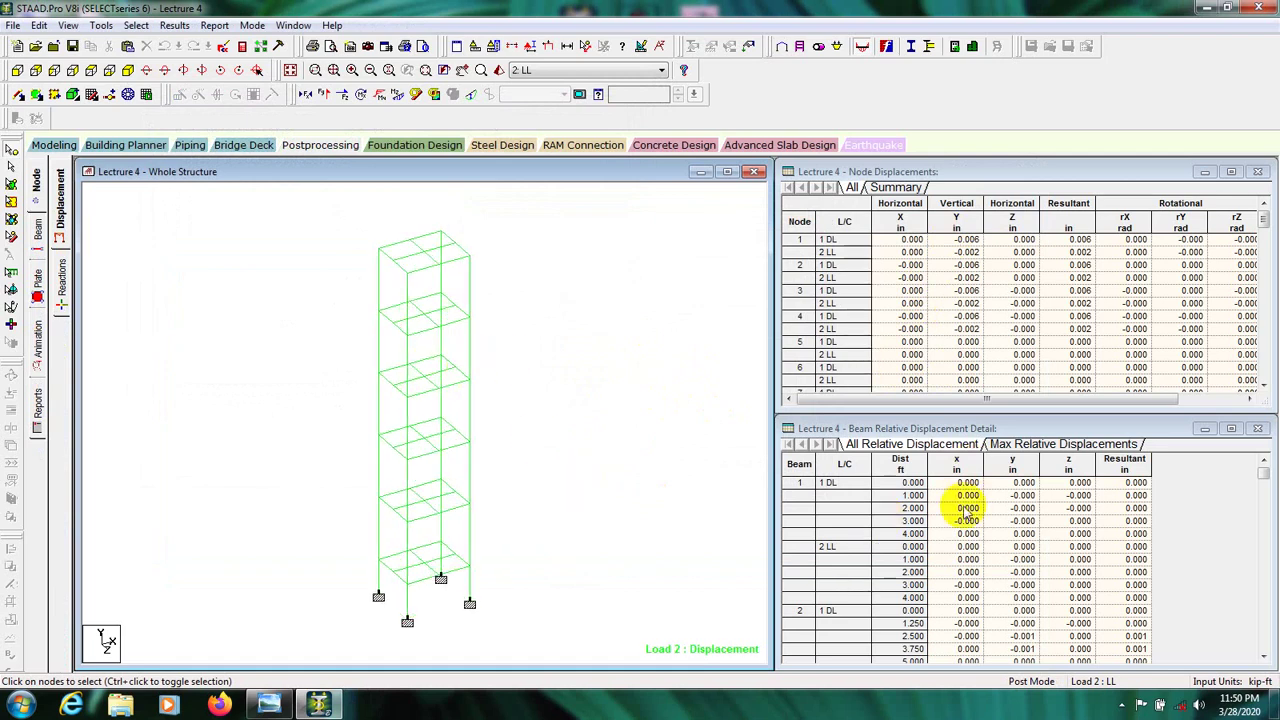
{"action": "left_click", "coordinate": [948, 447]}
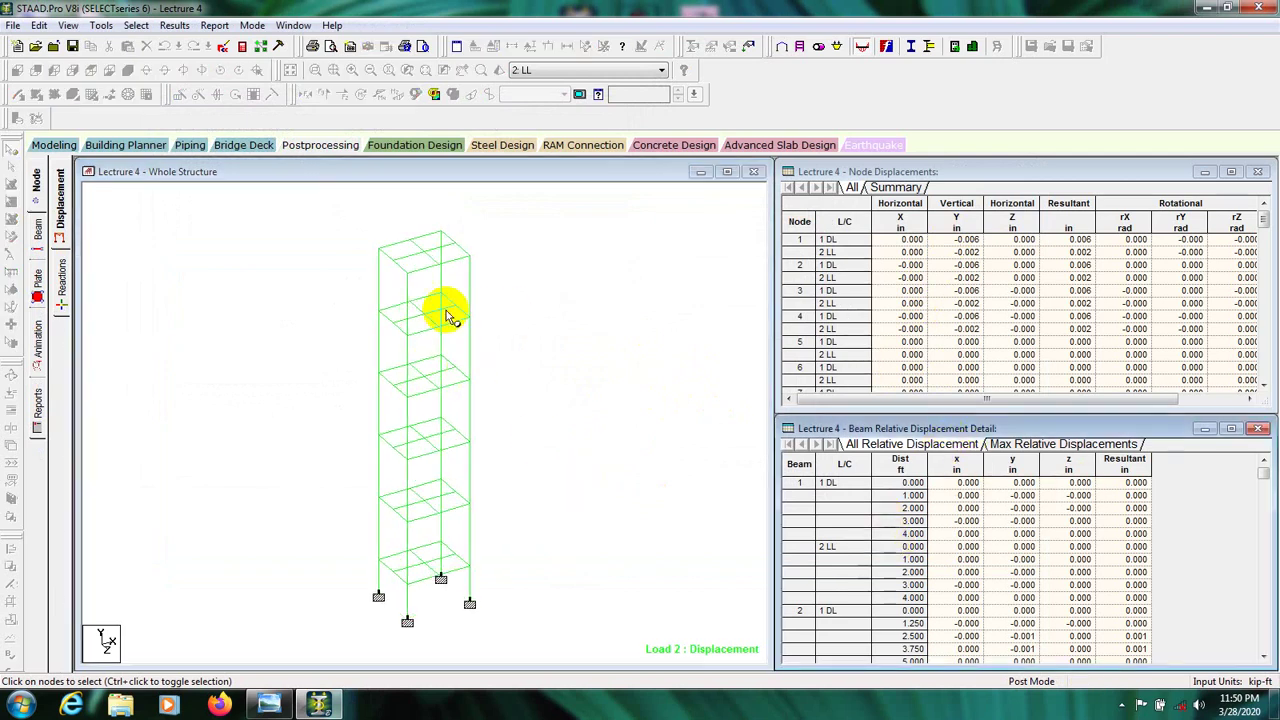
{"action": "scroll", "coordinate": [912, 508], "scroll_direction": "down", "scroll_amount": 2}
{"action": "scroll", "coordinate": [912, 508], "scroll_direction": "down", "scroll_amount": 7}
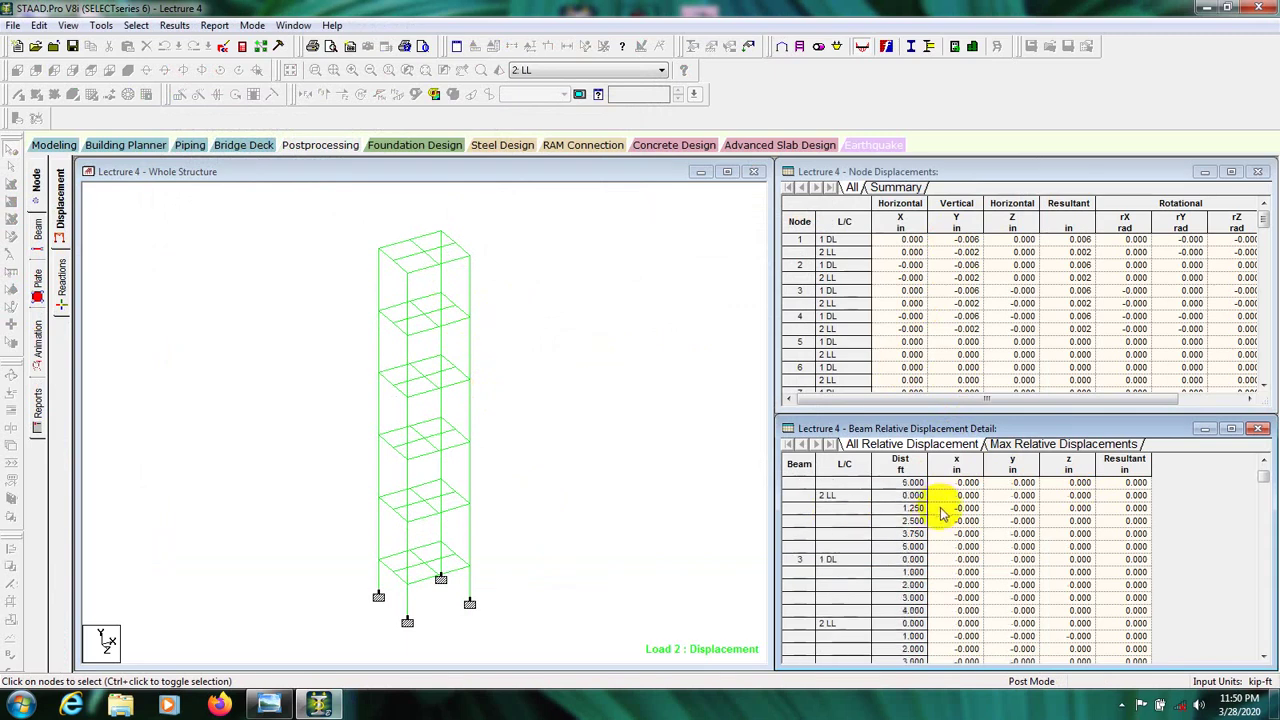
{"action": "scroll", "coordinate": [1046, 531], "scroll_direction": "down", "scroll_amount": 2}
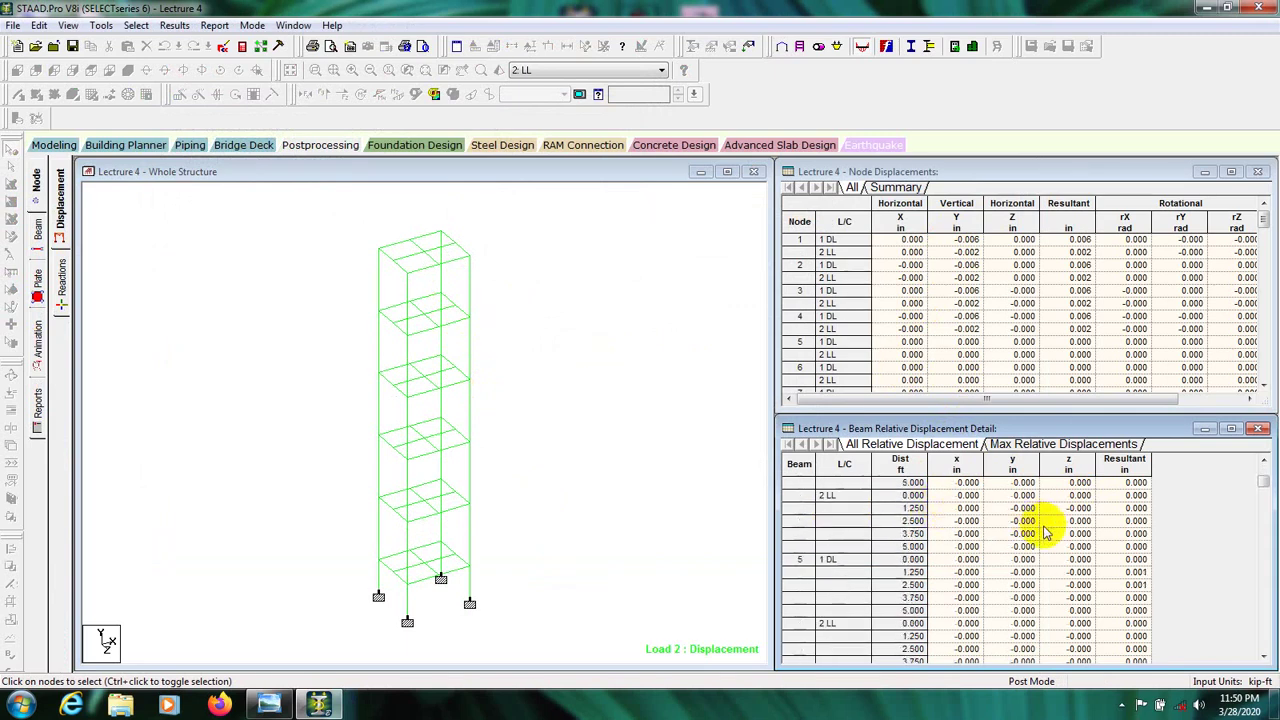
{"action": "left_click", "coordinate": [1043, 446]}
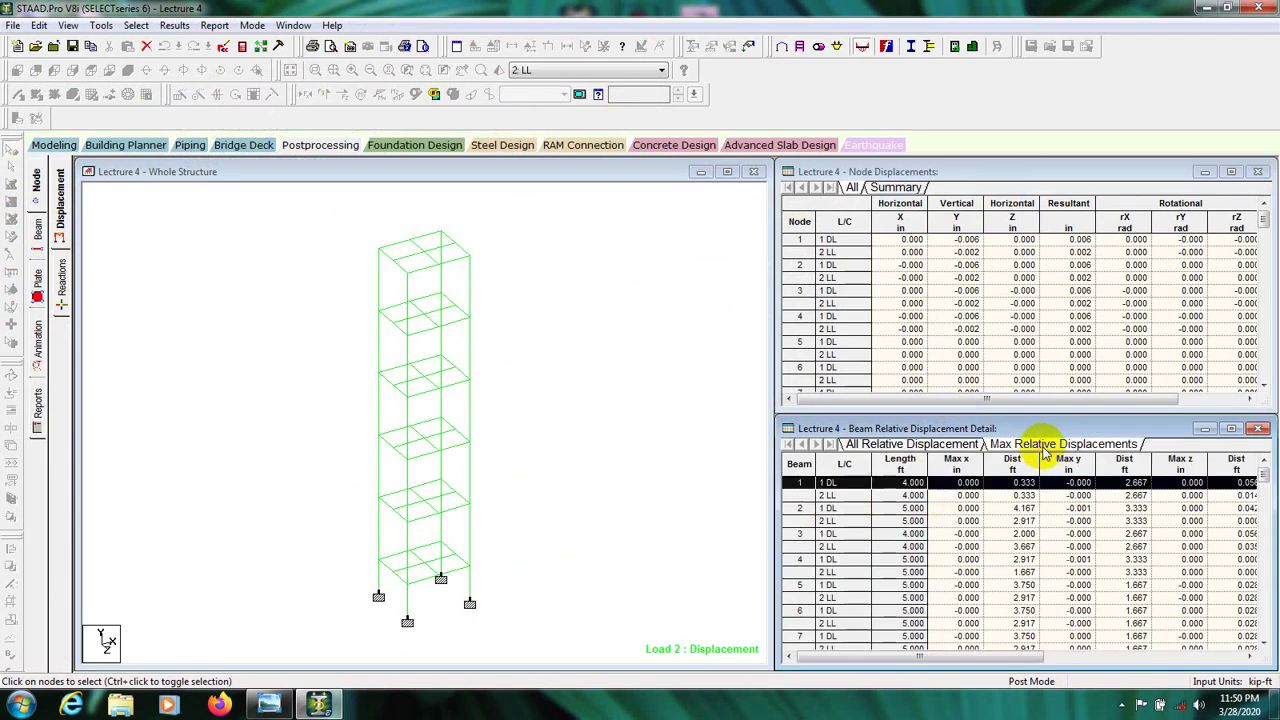
{"action": "scroll", "coordinate": [1063, 571], "scroll_direction": "down", "scroll_amount": 3}
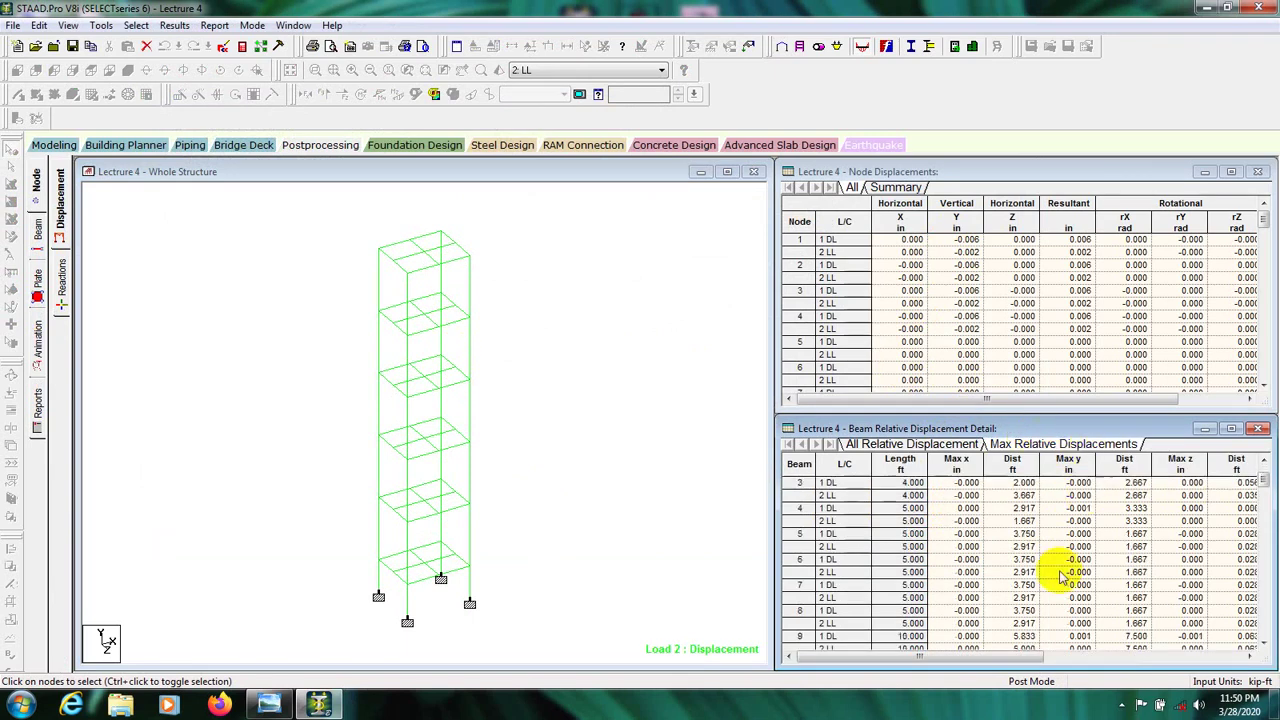
{"action": "scroll", "coordinate": [1063, 577], "scroll_direction": "down", "scroll_amount": 3}
{"action": "scroll", "coordinate": [1058, 577], "scroll_direction": "down", "scroll_amount": 5}
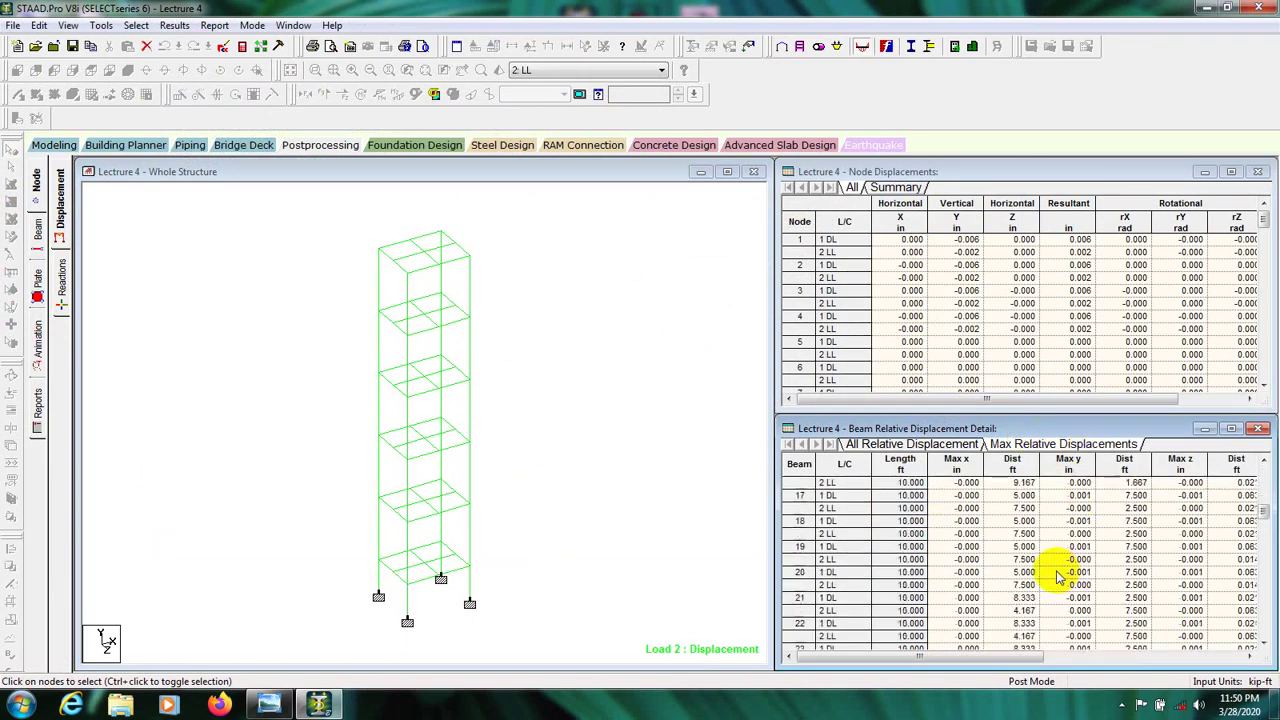
{"action": "scroll", "coordinate": [1053, 577], "scroll_direction": "up", "scroll_amount": 12}
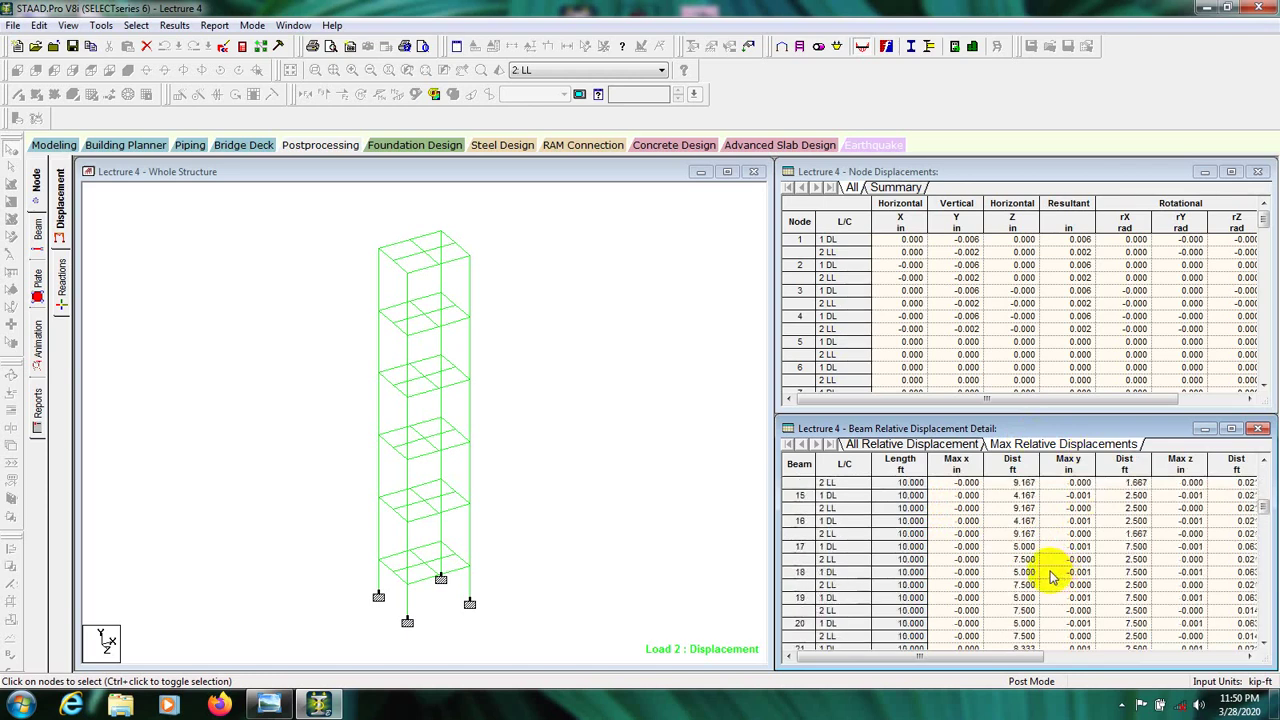
{"action": "scroll", "coordinate": [1053, 577], "scroll_direction": "up", "scroll_amount": 1}
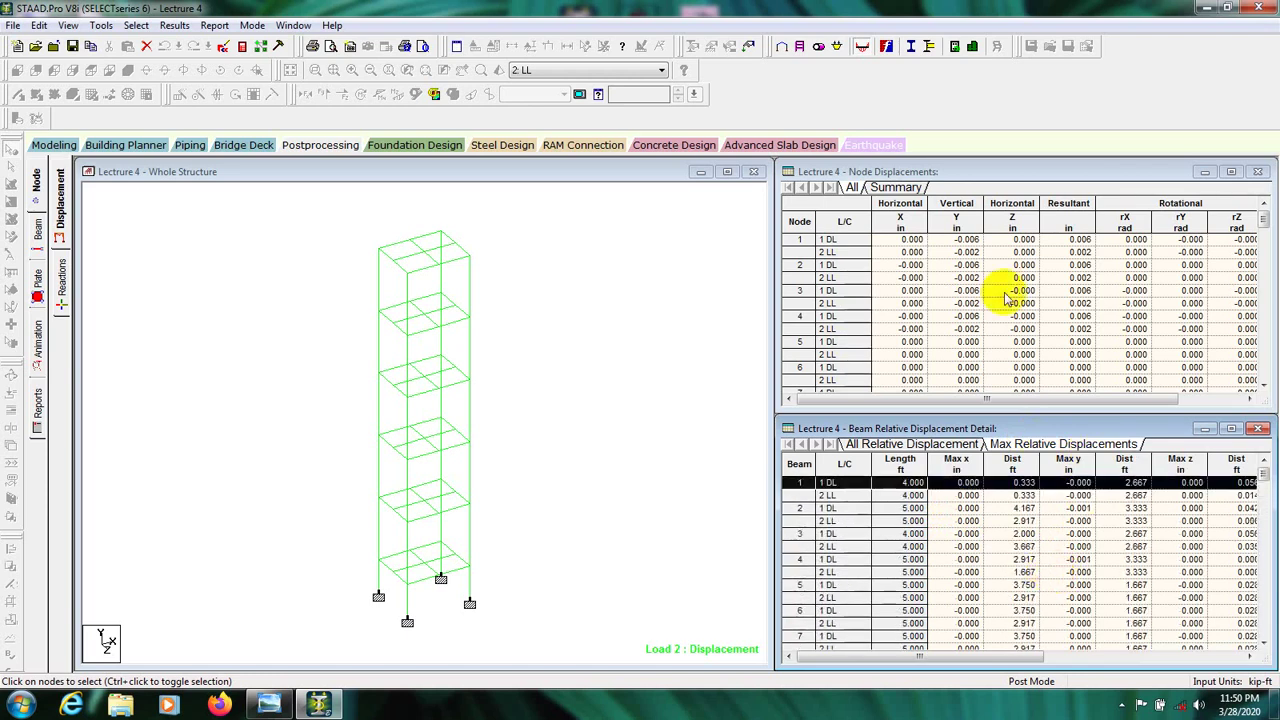
Review the node displacement Summary table and return to the full displacement listings
{"action": "left_click", "coordinate": [900, 189]}
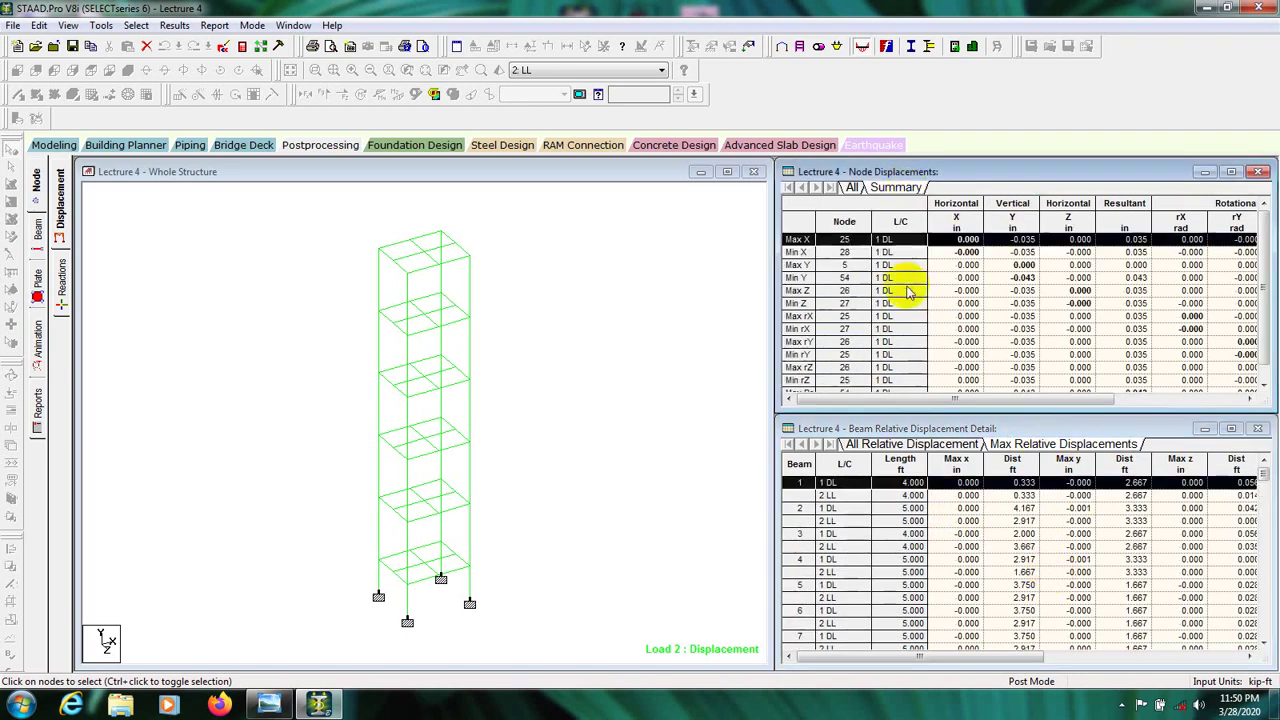
{"action": "scroll", "coordinate": [910, 292], "scroll_direction": "down", "scroll_amount": 1}
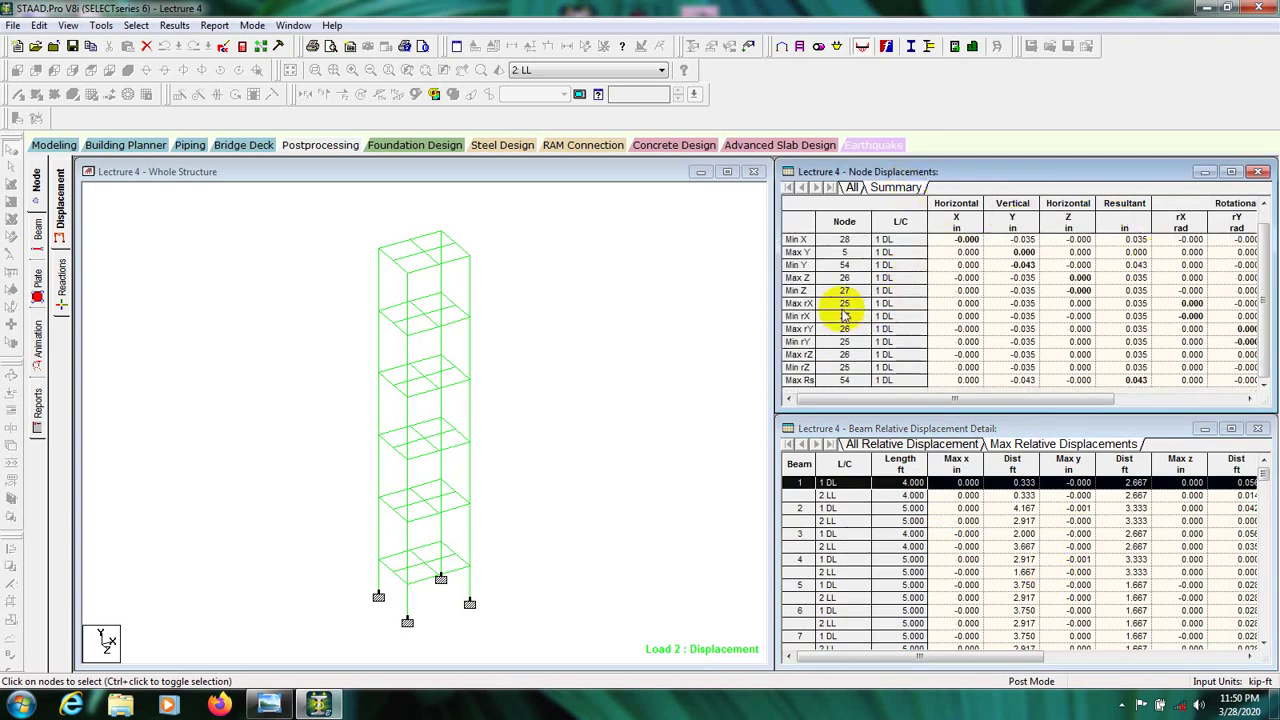
{"action": "scroll", "coordinate": [837, 302], "scroll_direction": "up", "scroll_amount": 1}
{"action": "left_click", "coordinate": [626, 302]}
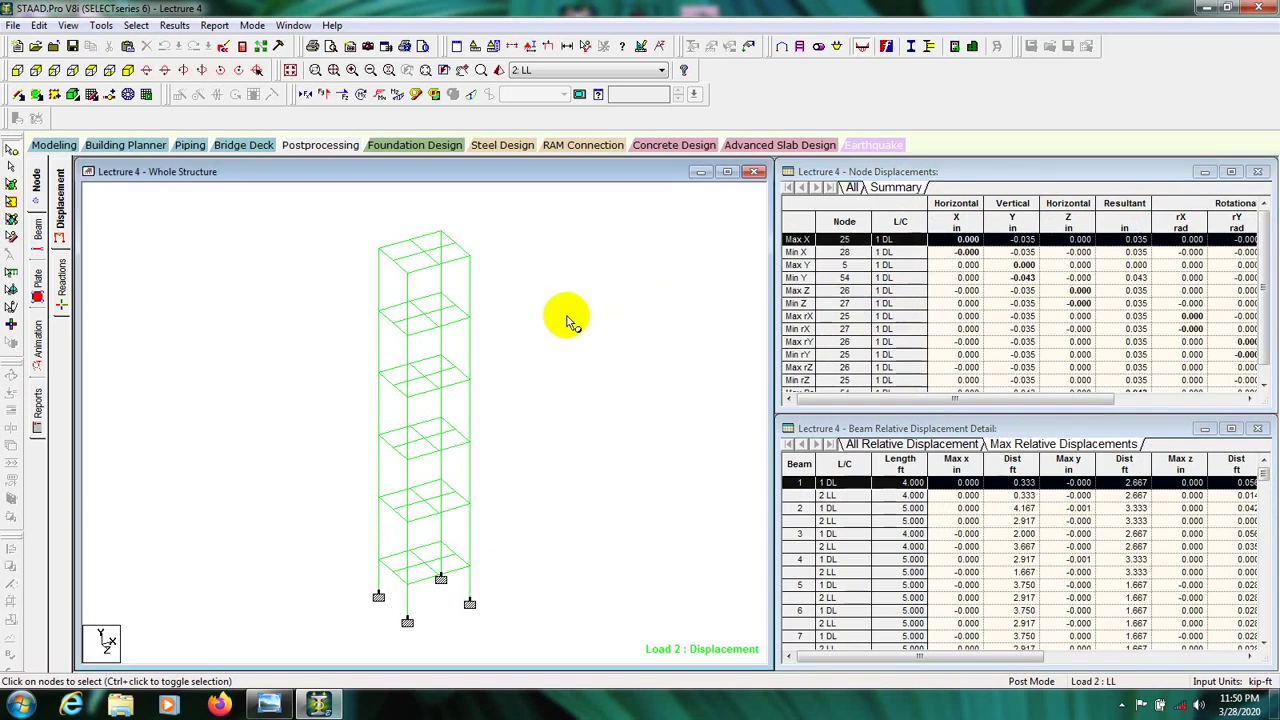
{"action": "left_click", "coordinate": [61, 200]}
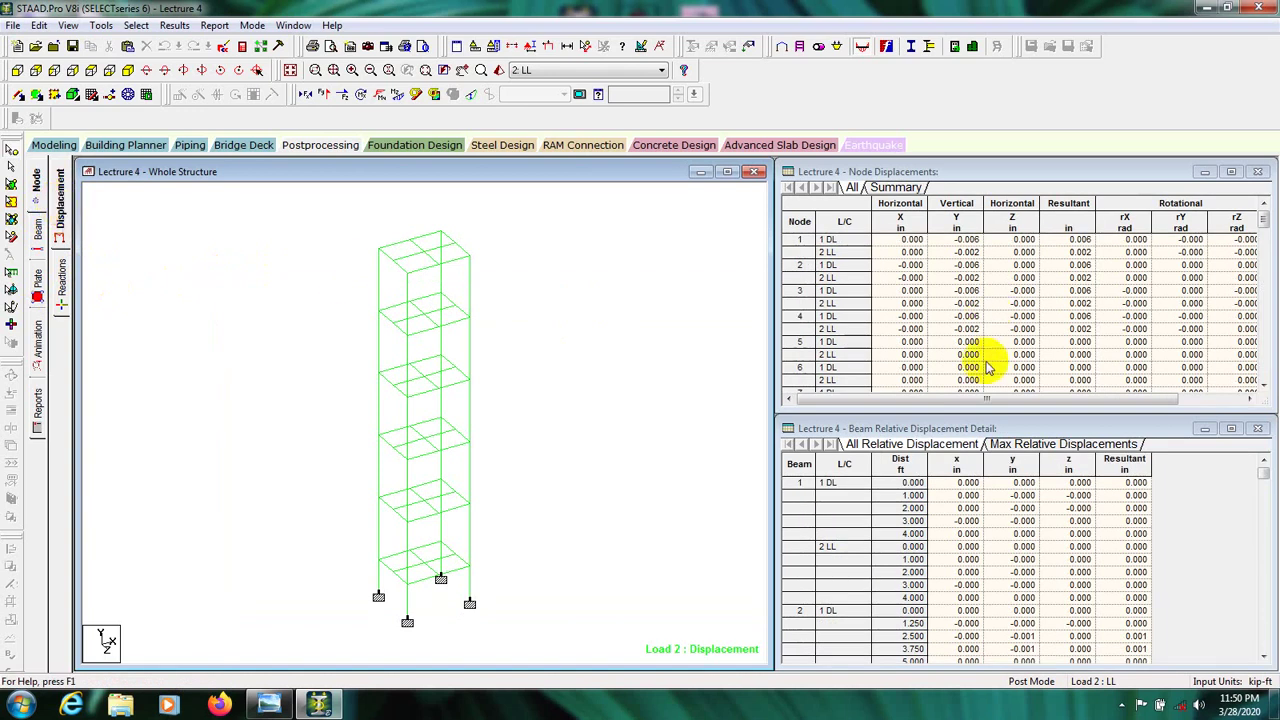
Show load 2 support reactions and drag the reaction labels clear of the four base supports
{"action": "left_click", "coordinate": [61, 278]}
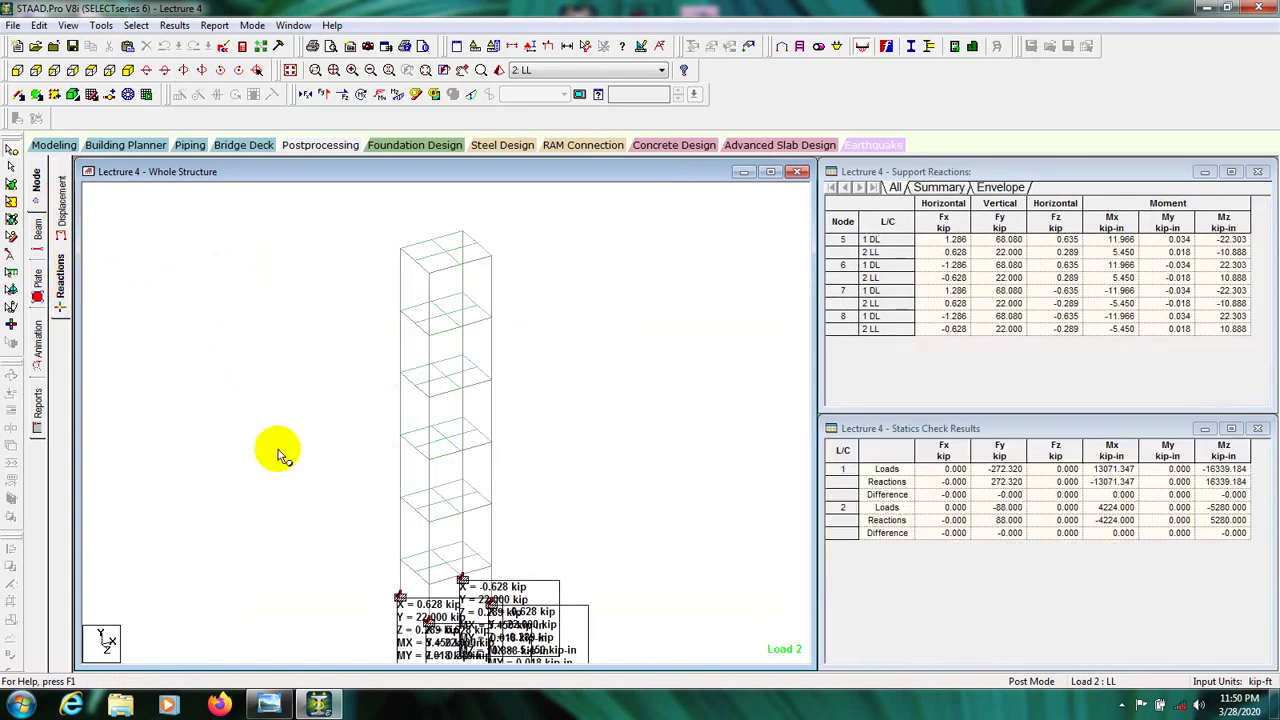
{"action": "mouse_move", "coordinate": [608, 457]}
{"action": "middle_mouse_down"}
{"action": "mouse_move", "coordinate": [615, 343]}
{"action": "mouse_move", "coordinate": [617, 477]}
{"action": "middle_mouse_up"}
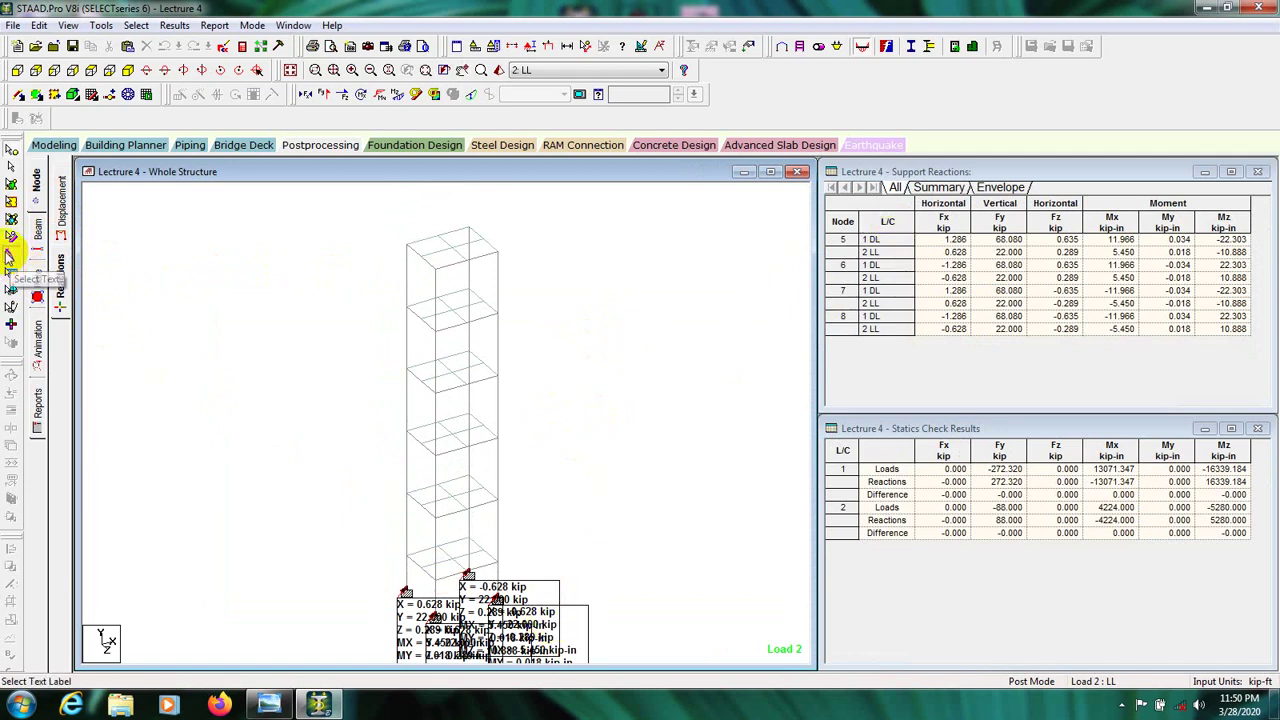
{"action": "left_click", "coordinate": [10, 257]}
{"action": "left_click_drag", "start_coordinate": [410, 619], "coordinate": [185, 486]}
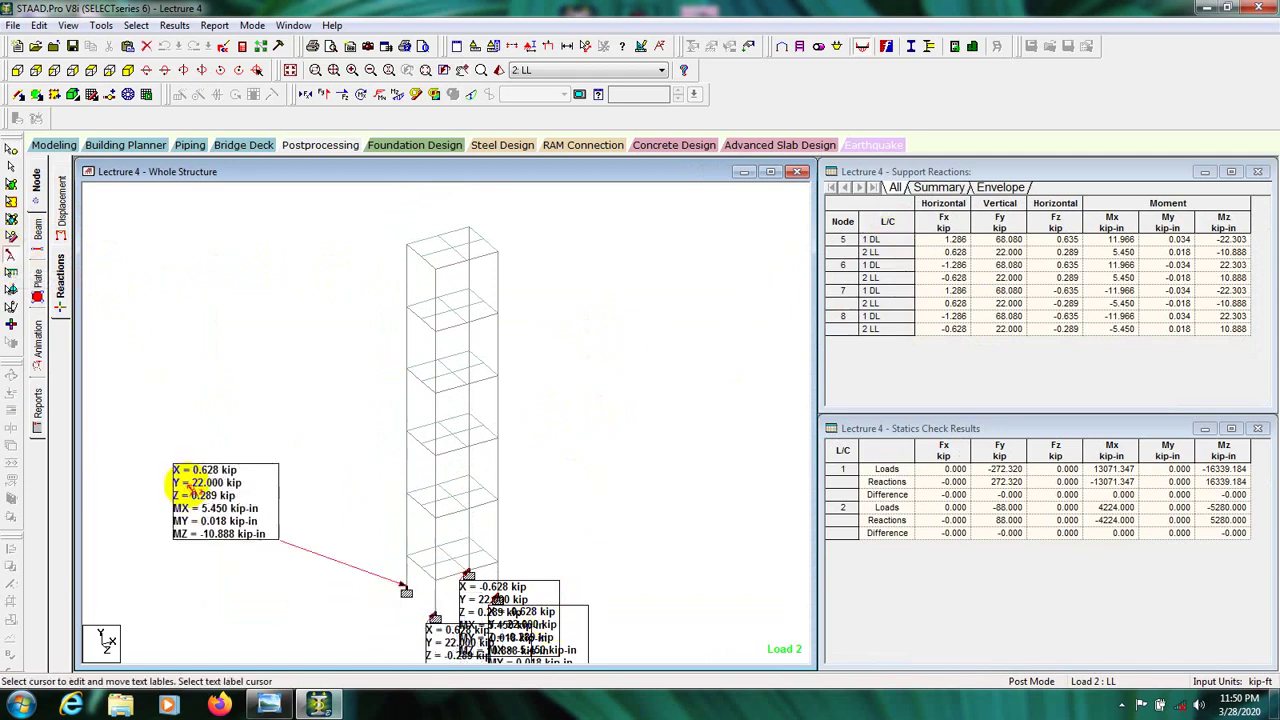
{"action": "left_click_drag", "start_coordinate": [490, 588], "coordinate": [628, 430]}
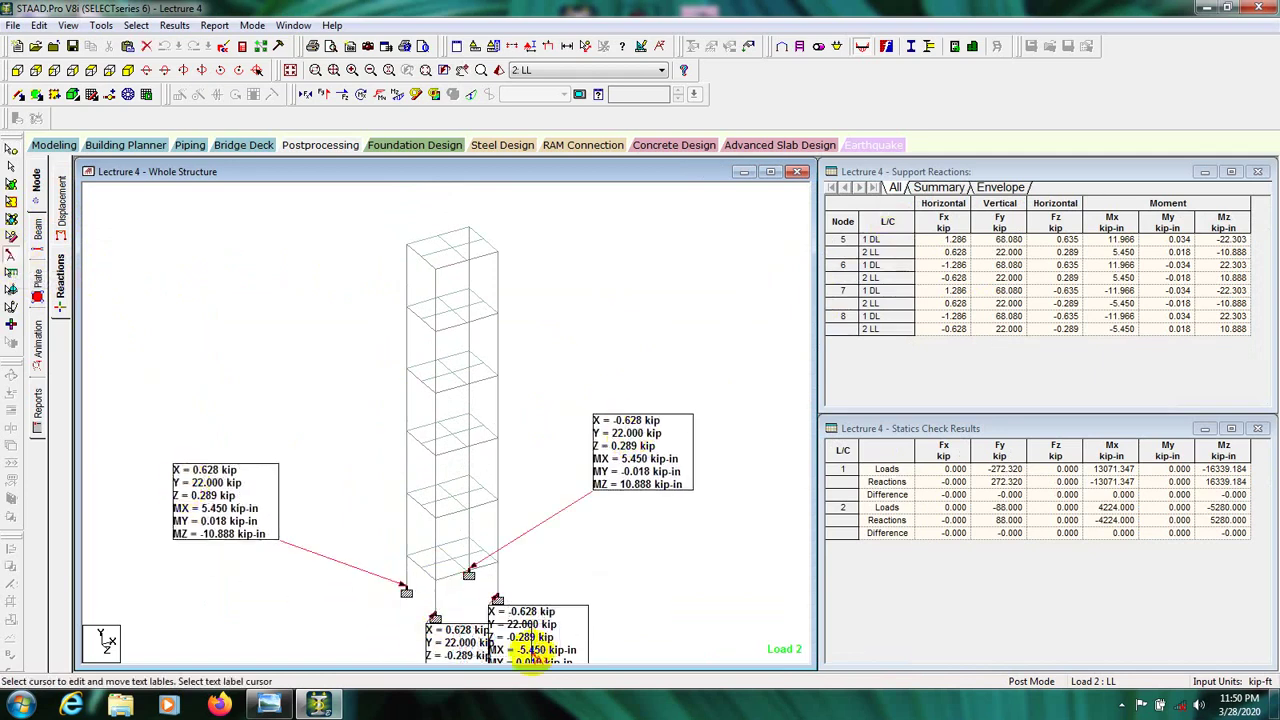
{"action": "left_click_drag", "start_coordinate": [533, 655], "coordinate": [620, 612]}
{"action": "left_click_drag", "start_coordinate": [458, 648], "coordinate": [311, 602]}
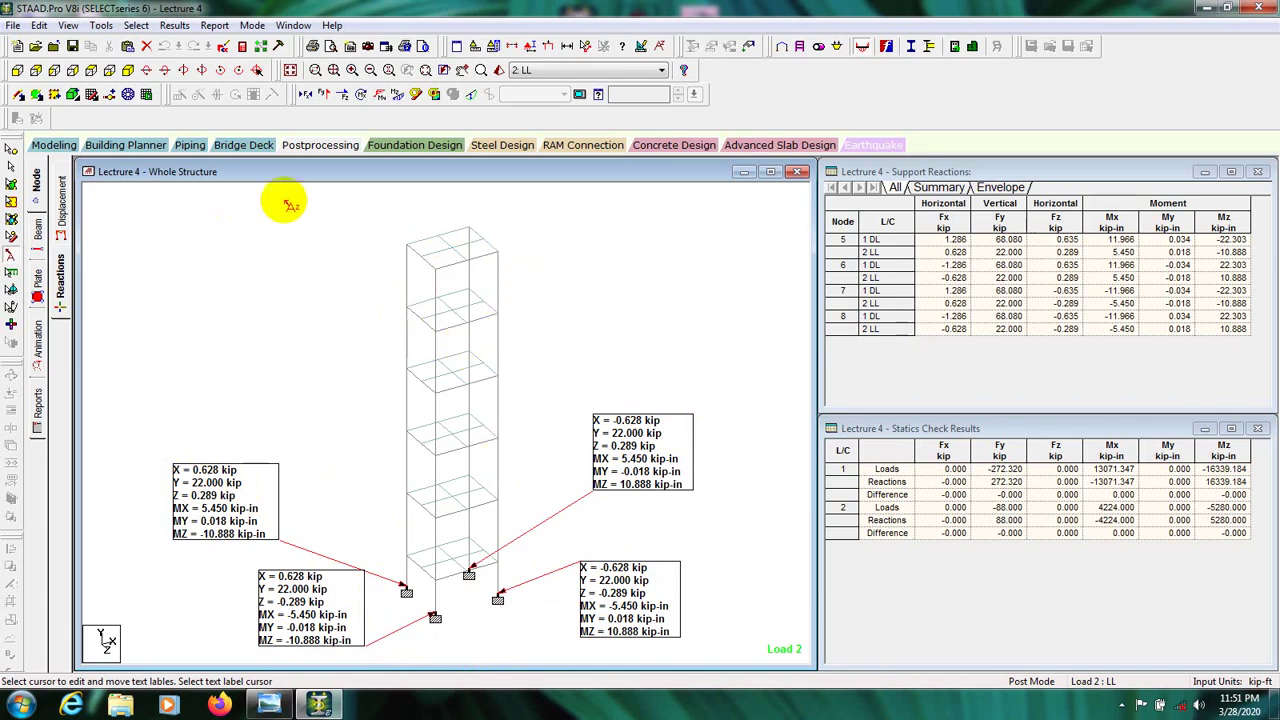
Build a report with all Input items and zoom into page 1's Job Information and Nodes table
{"action": "left_click", "coordinate": [37, 405]}
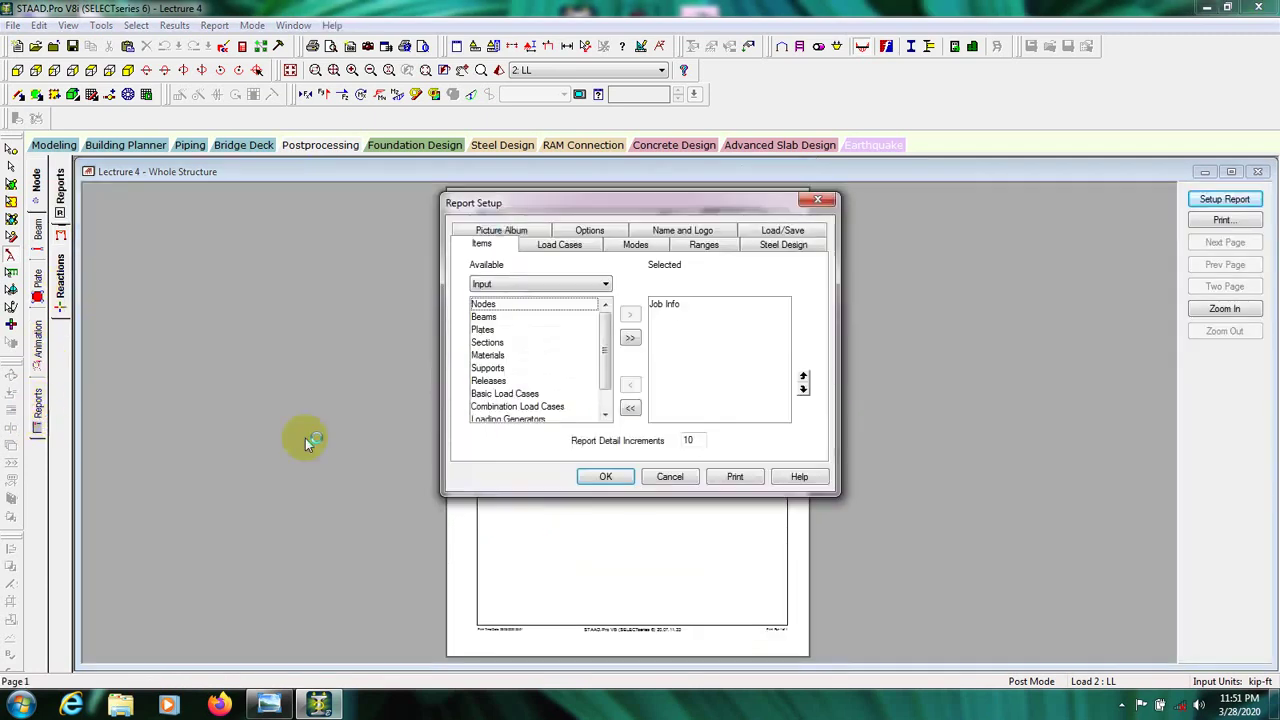
{"action": "left_click_drag", "start_coordinate": [607, 342], "coordinate": [606, 300]}
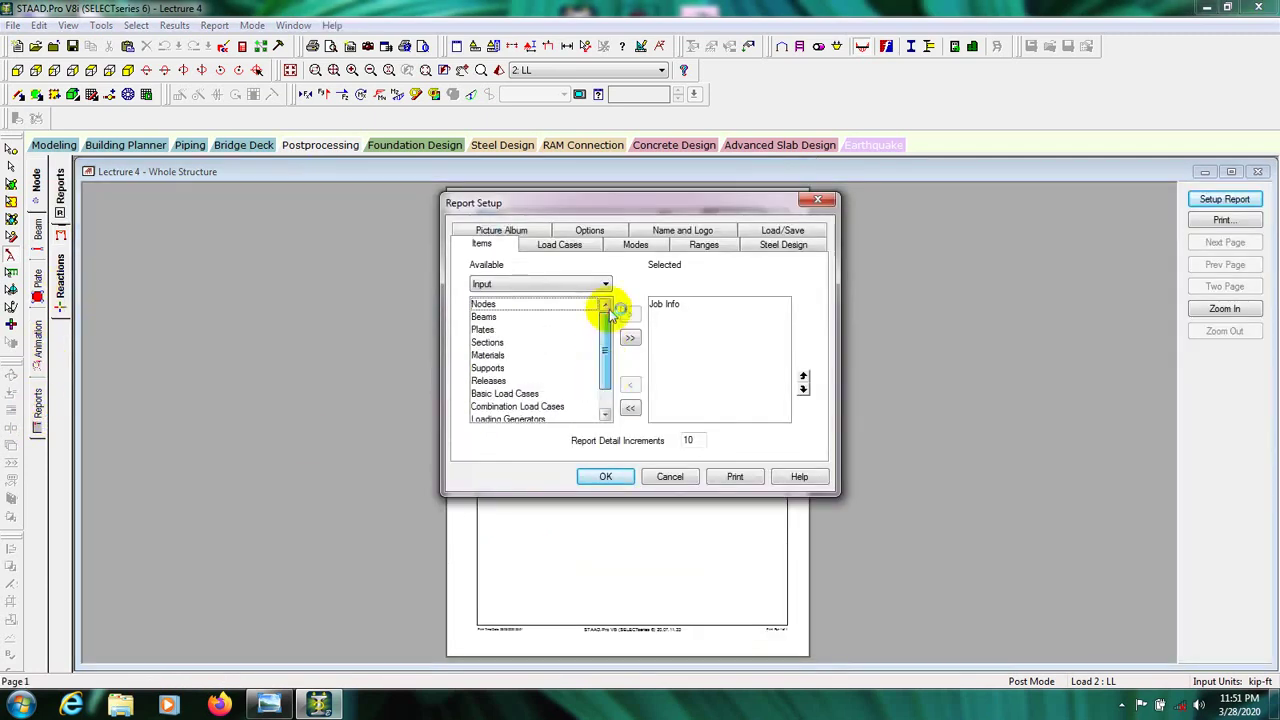
{"action": "scroll", "coordinate": [497, 330], "scroll_direction": "down", "scroll_amount": 1}
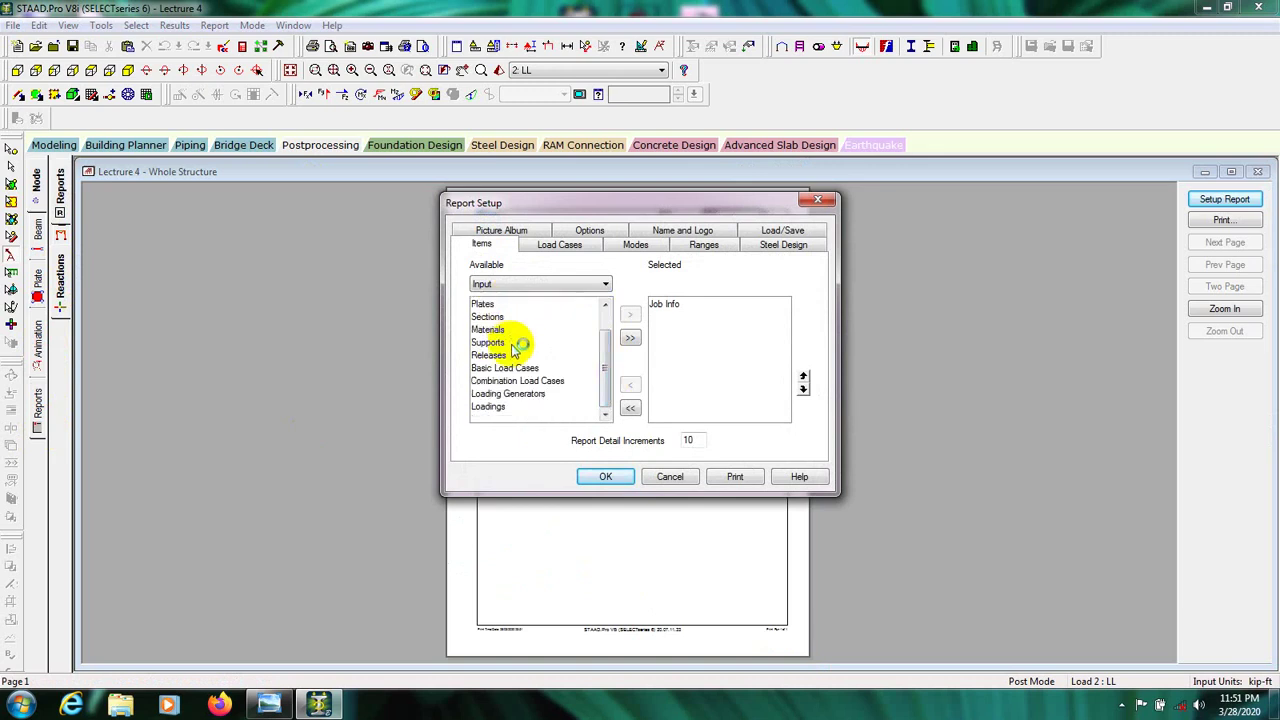
{"action": "scroll", "coordinate": [495, 318], "scroll_direction": "up", "scroll_amount": 1}
{"action": "left_click_drag", "start_coordinate": [495, 316], "coordinate": [498, 435]}
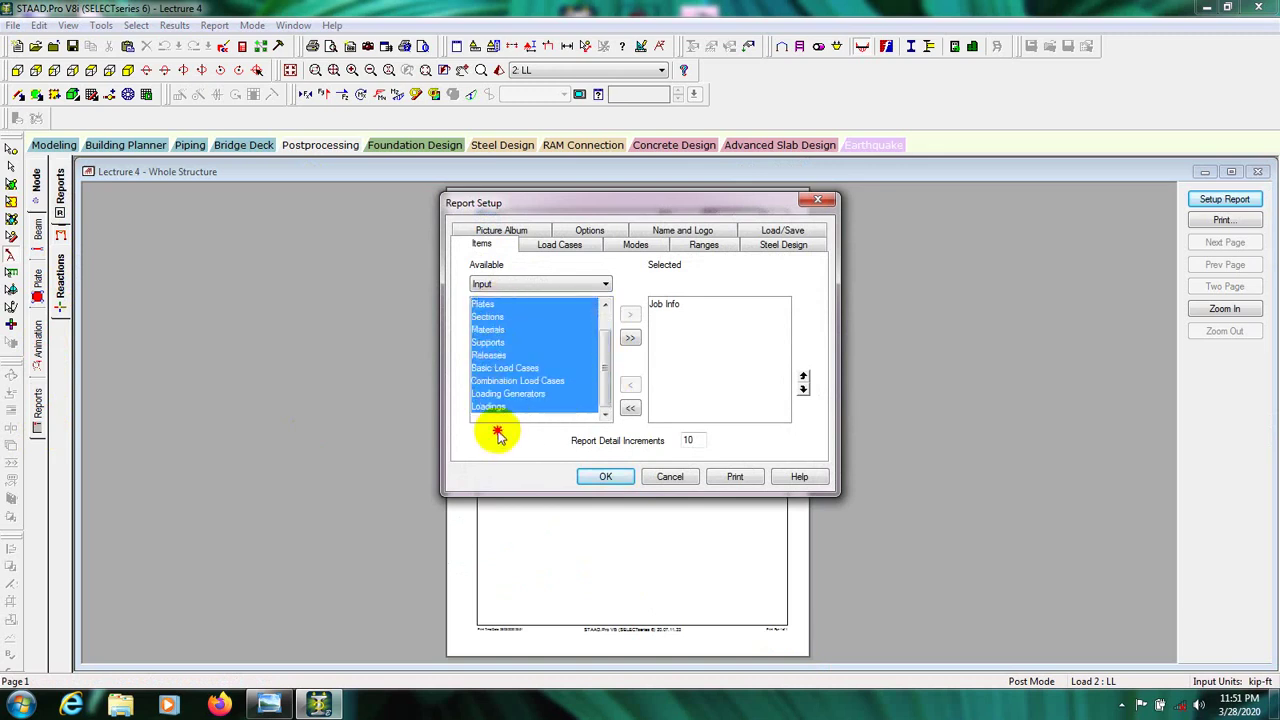
{"action": "left_click", "coordinate": [630, 338]}
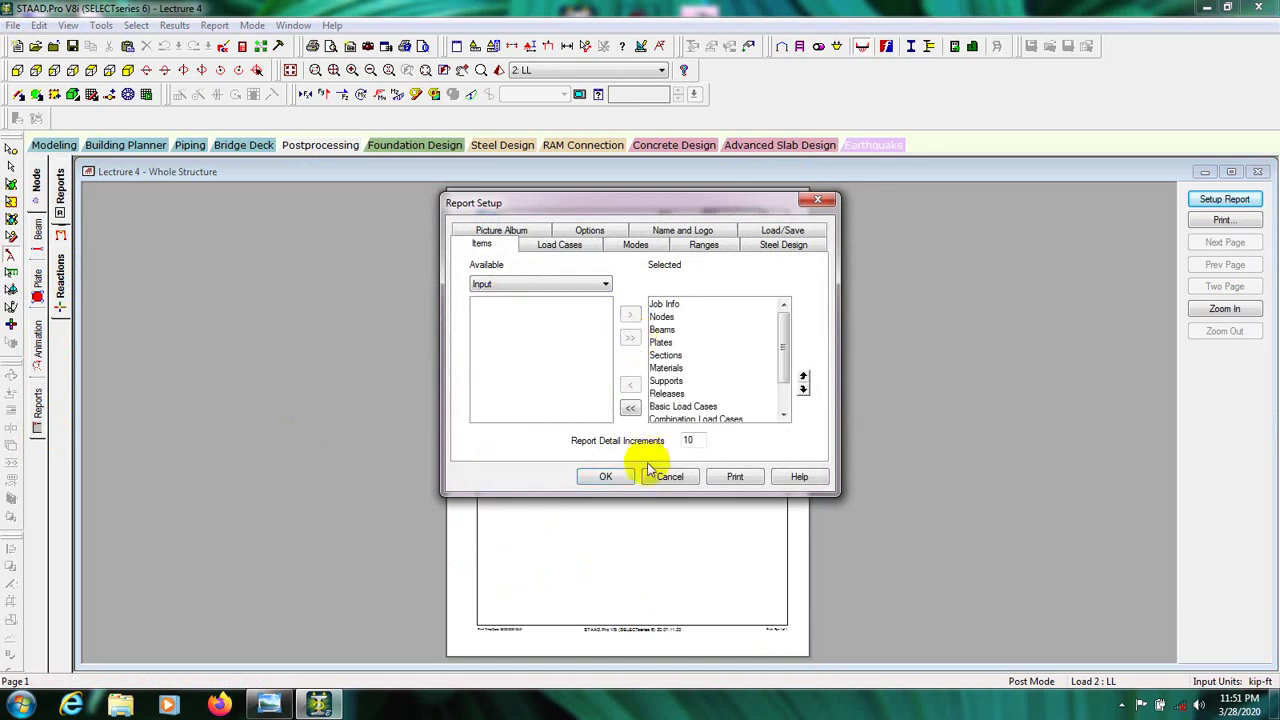
{"action": "left_click", "coordinate": [608, 477]}
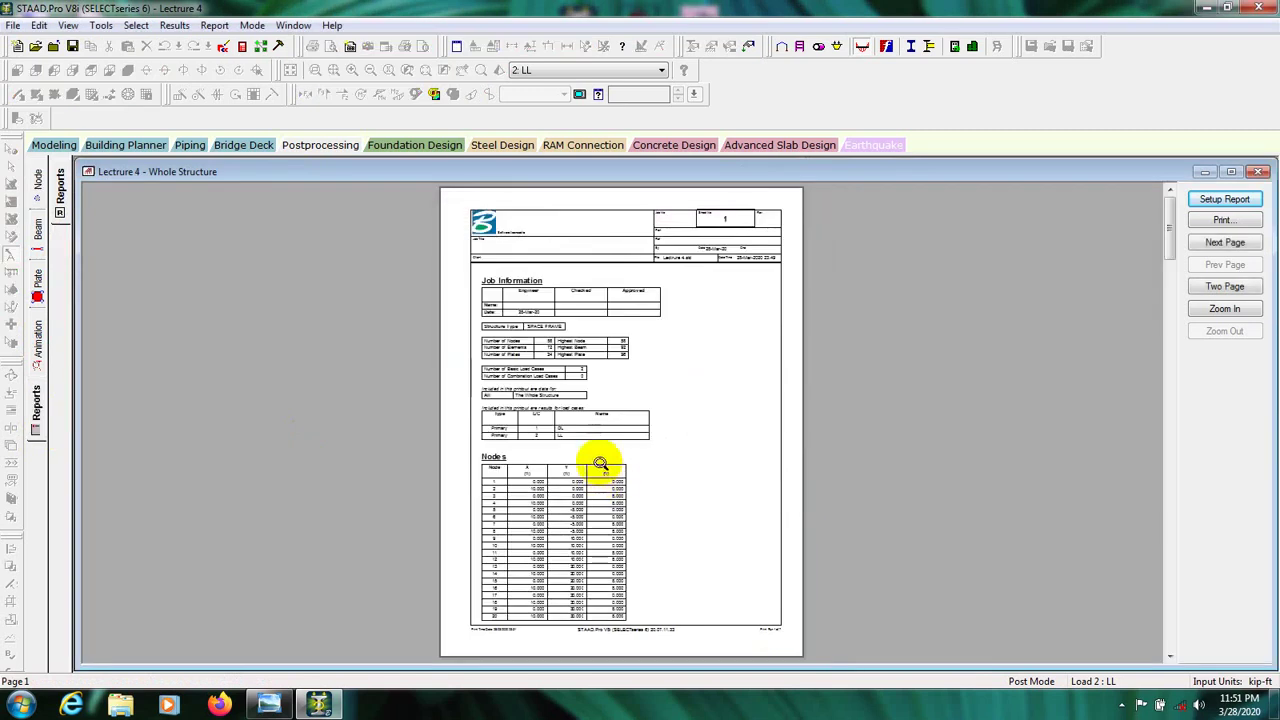
{"action": "left_click", "coordinate": [600, 463]}
{"action": "scroll", "coordinate": [600, 463], "scroll_direction": "down", "scroll_amount": 1}
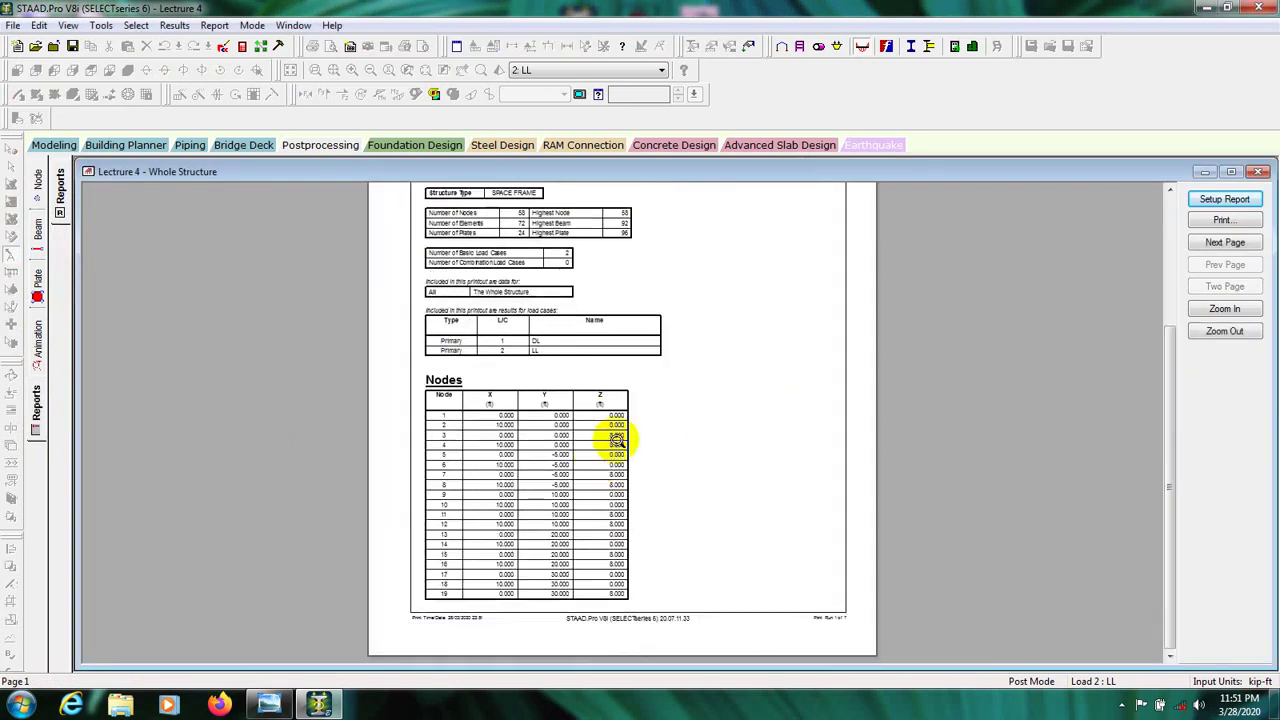
{"action": "scroll", "coordinate": [490, 455], "scroll_direction": "up", "scroll_amount": 5}
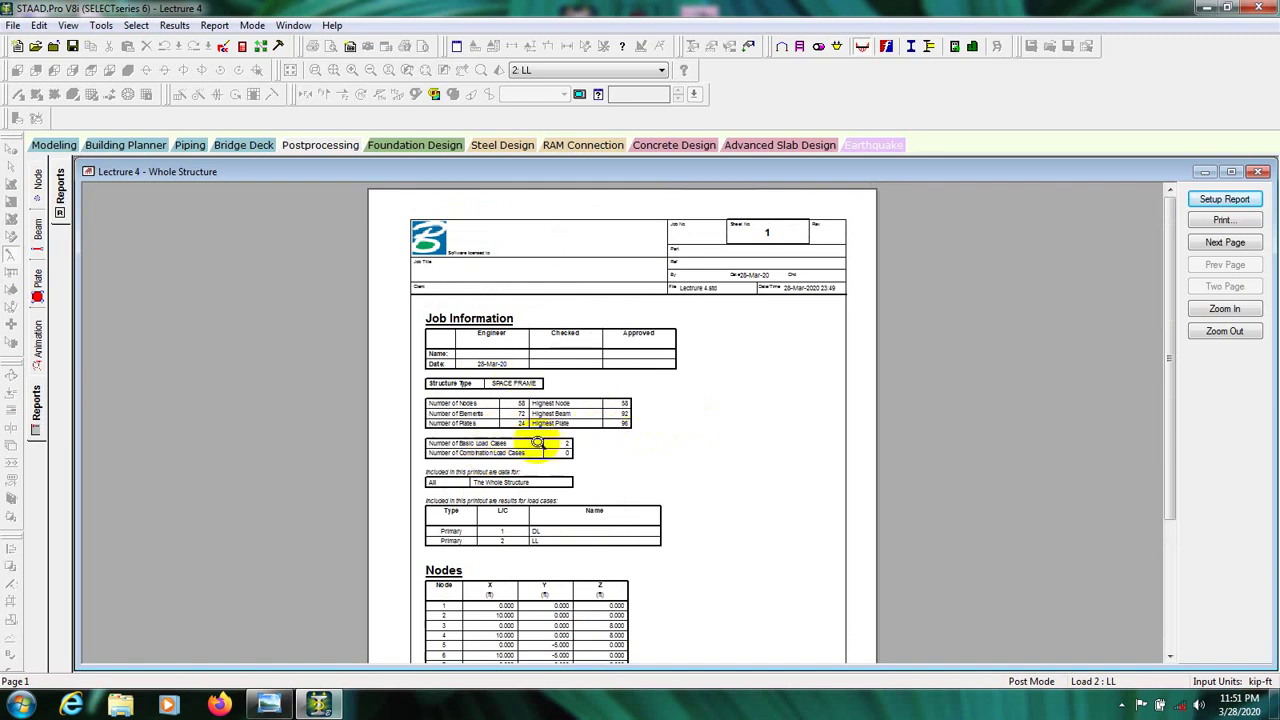
{"action": "scroll", "coordinate": [540, 447], "scroll_direction": "down", "scroll_amount": 5}
{"action": "scroll", "coordinate": [545, 451], "scroll_direction": "up", "scroll_amount": 5}
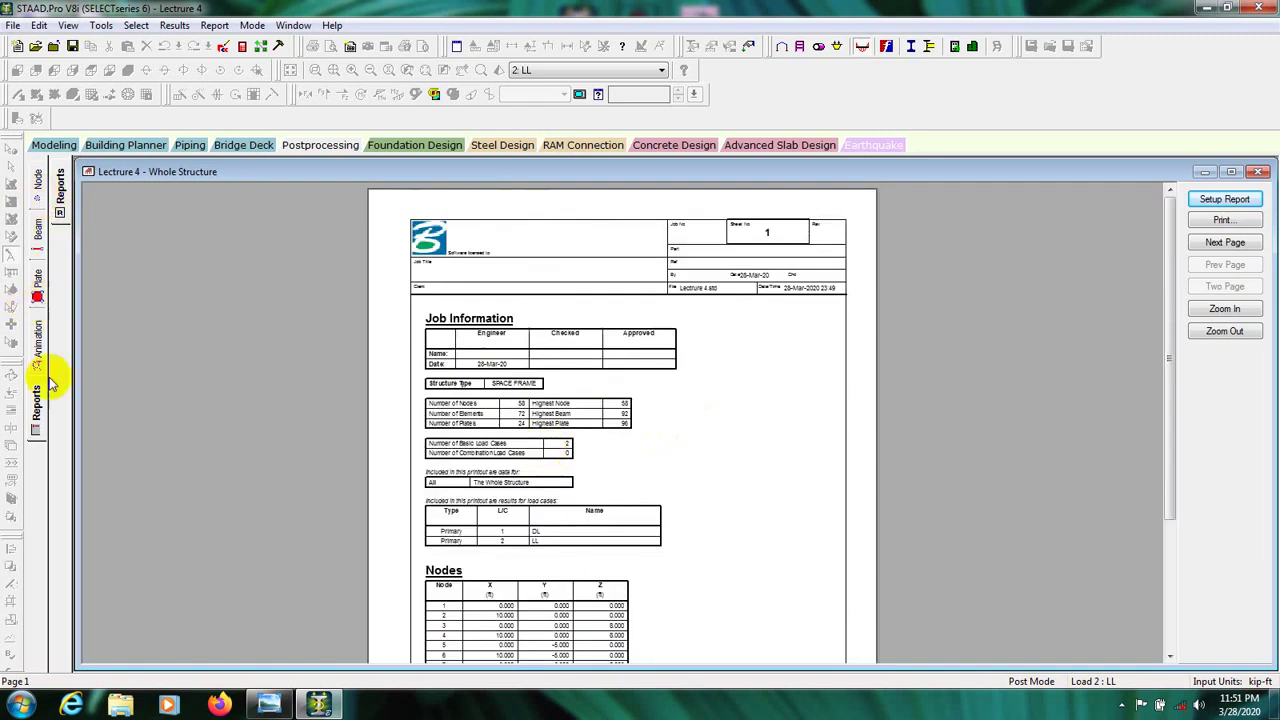
Back in post-processing, briefly display the axial force diagram and floor loads, then clear both
{"action": "left_click", "coordinate": [295, 145]}
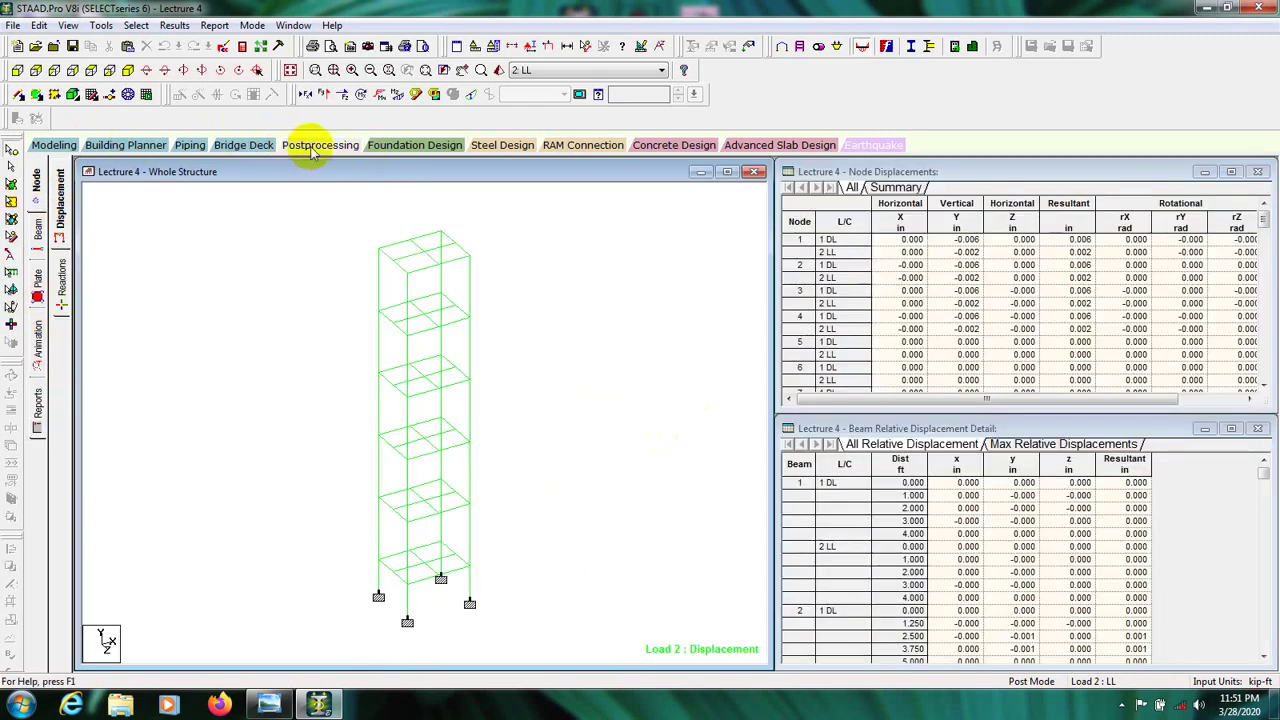
{"action": "left_click", "coordinate": [306, 95]}
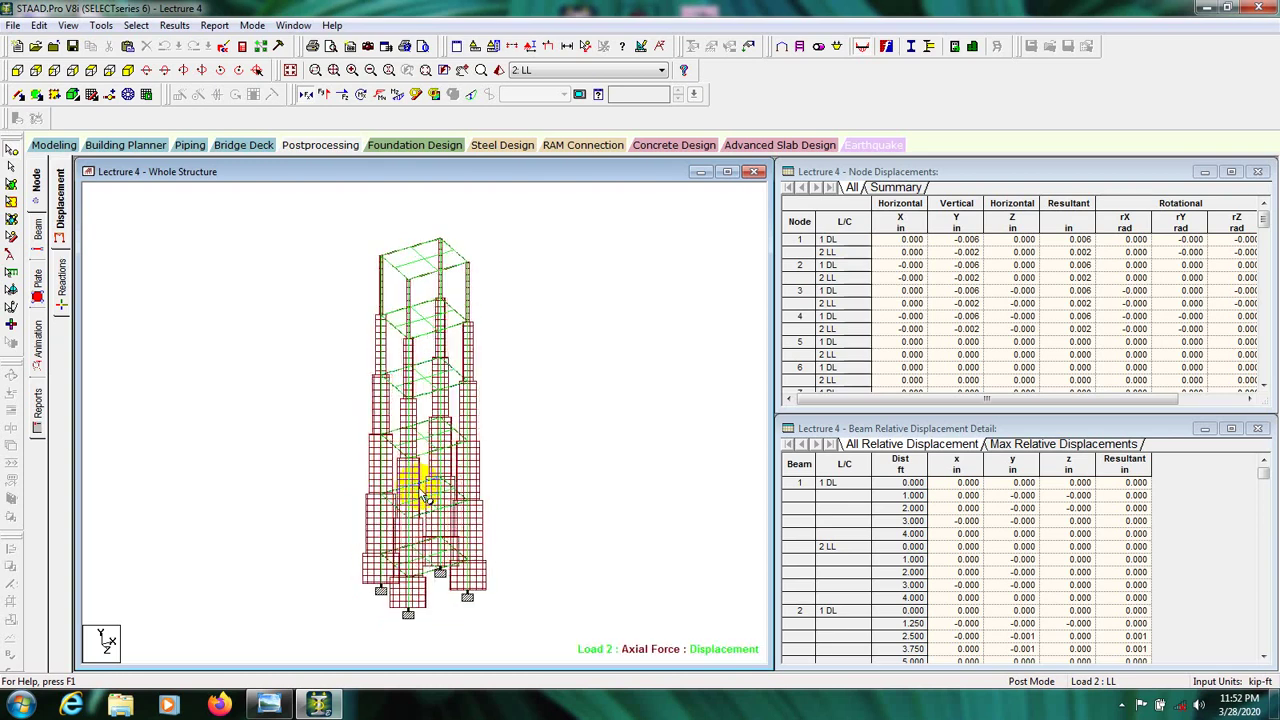
{"action": "left_click", "coordinate": [548, 46]}
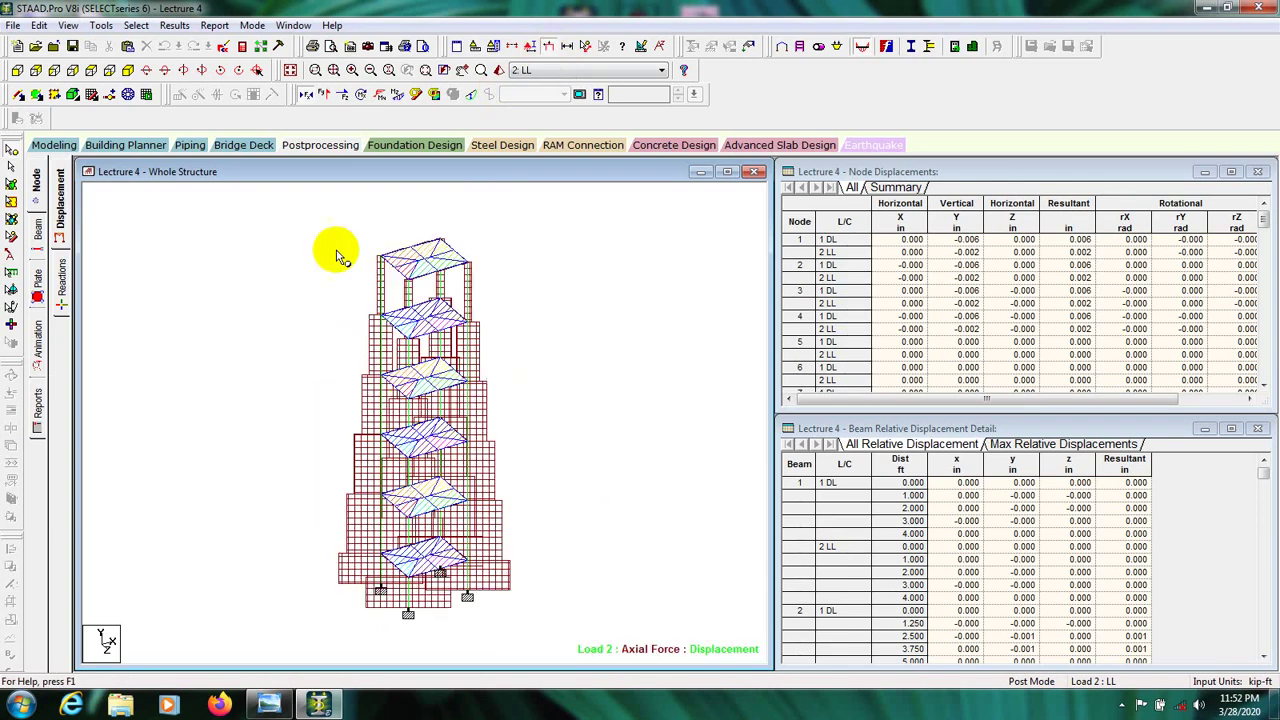
{"action": "left_click", "coordinate": [320, 146]}
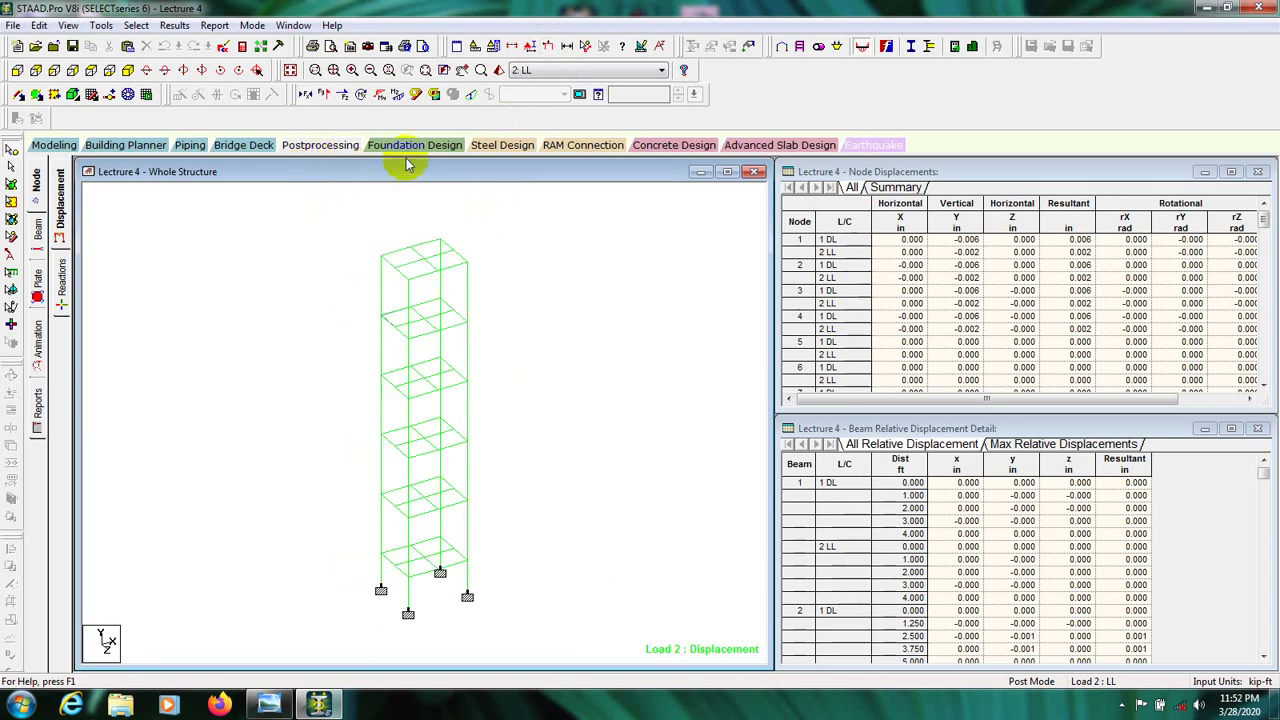
Draw the load 2 Shear Y force diagram on the frame and zoom in and out to inspect it
{"action": "left_click", "coordinate": [329, 97]}
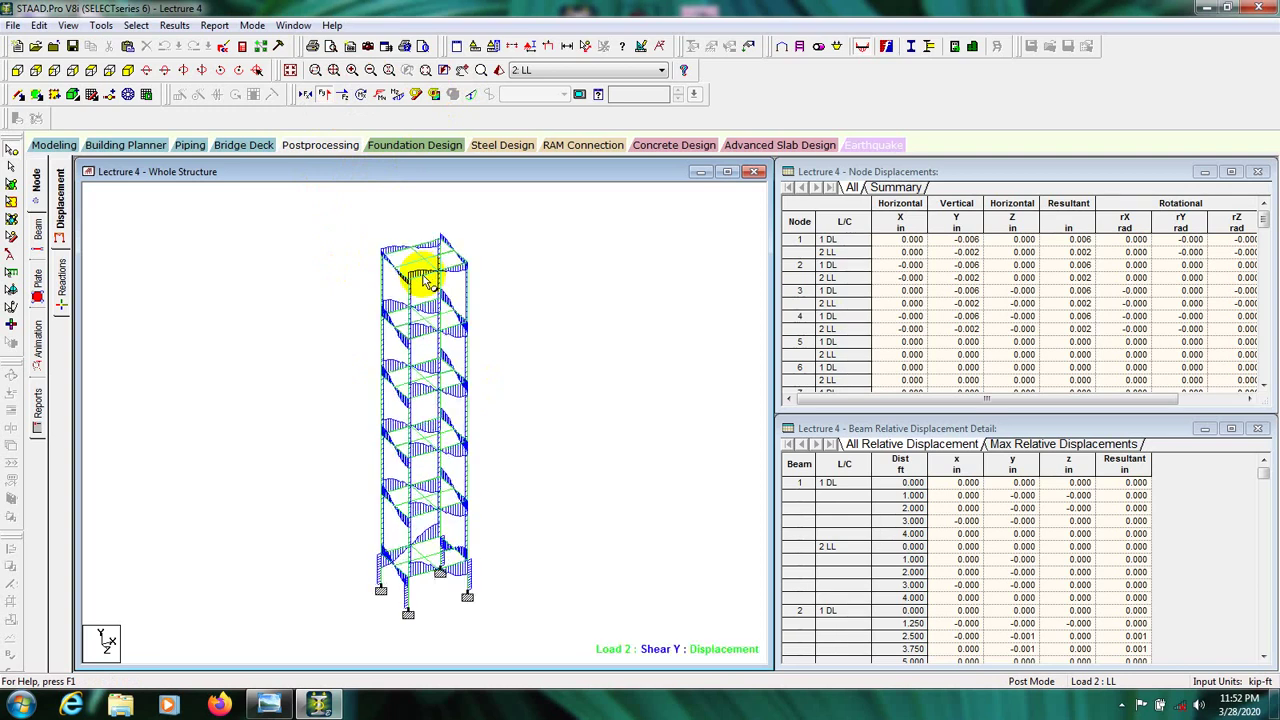
{"action": "scroll", "coordinate": [448, 352], "scroll_direction": "up", "scroll_amount": 3}
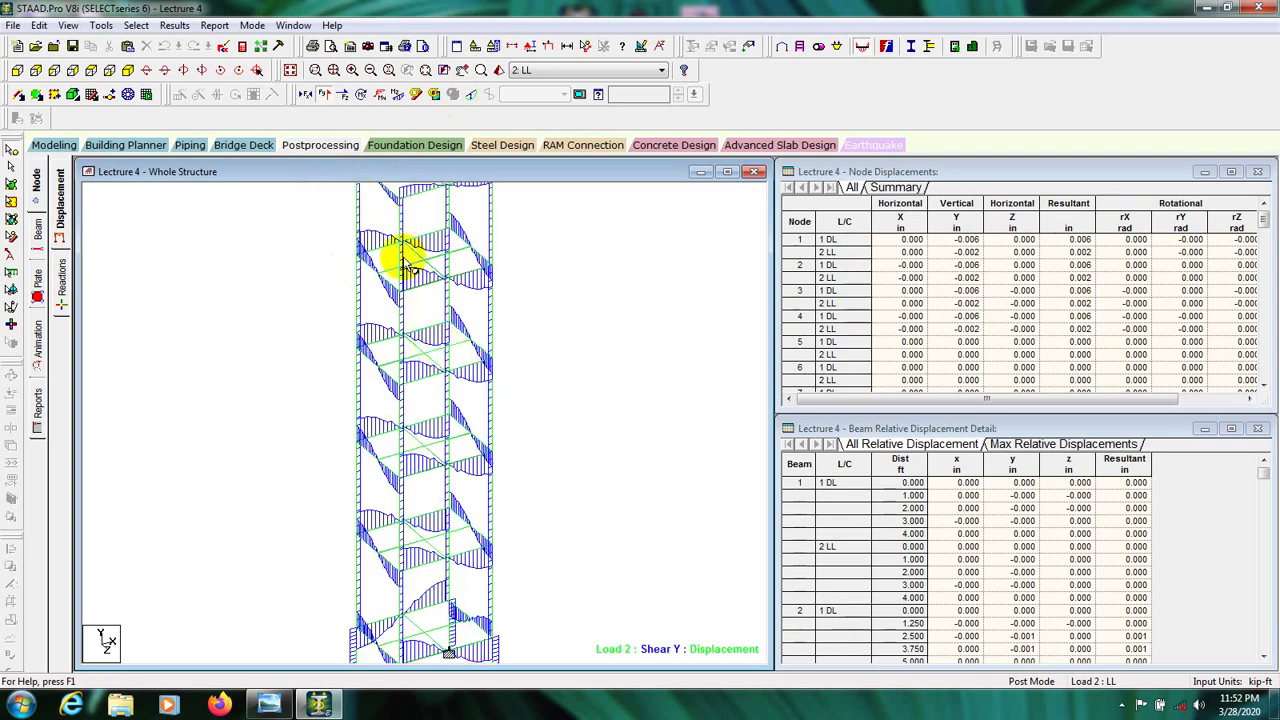
{"action": "scroll", "coordinate": [425, 282], "scroll_direction": "down", "scroll_amount": 3}
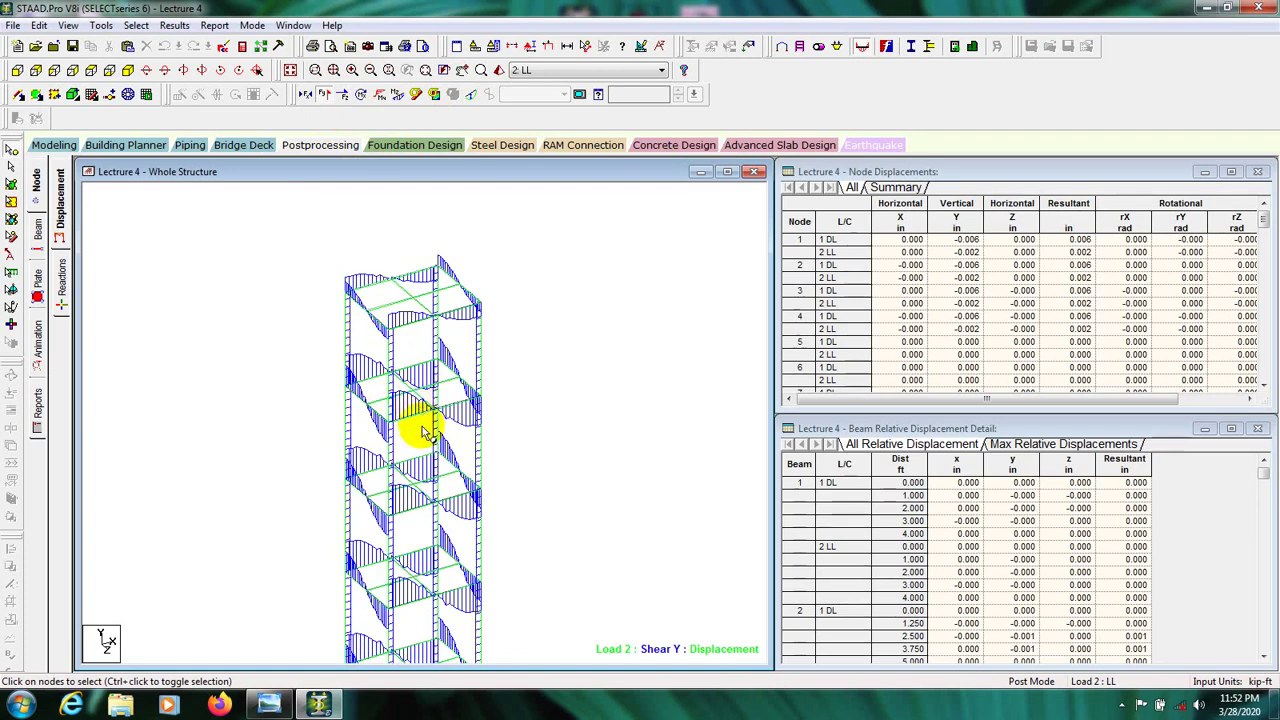
Hide the Shear Y diagram, then show and clear the torsion diagram on the tower
{"action": "left_click", "coordinate": [318, 94]}
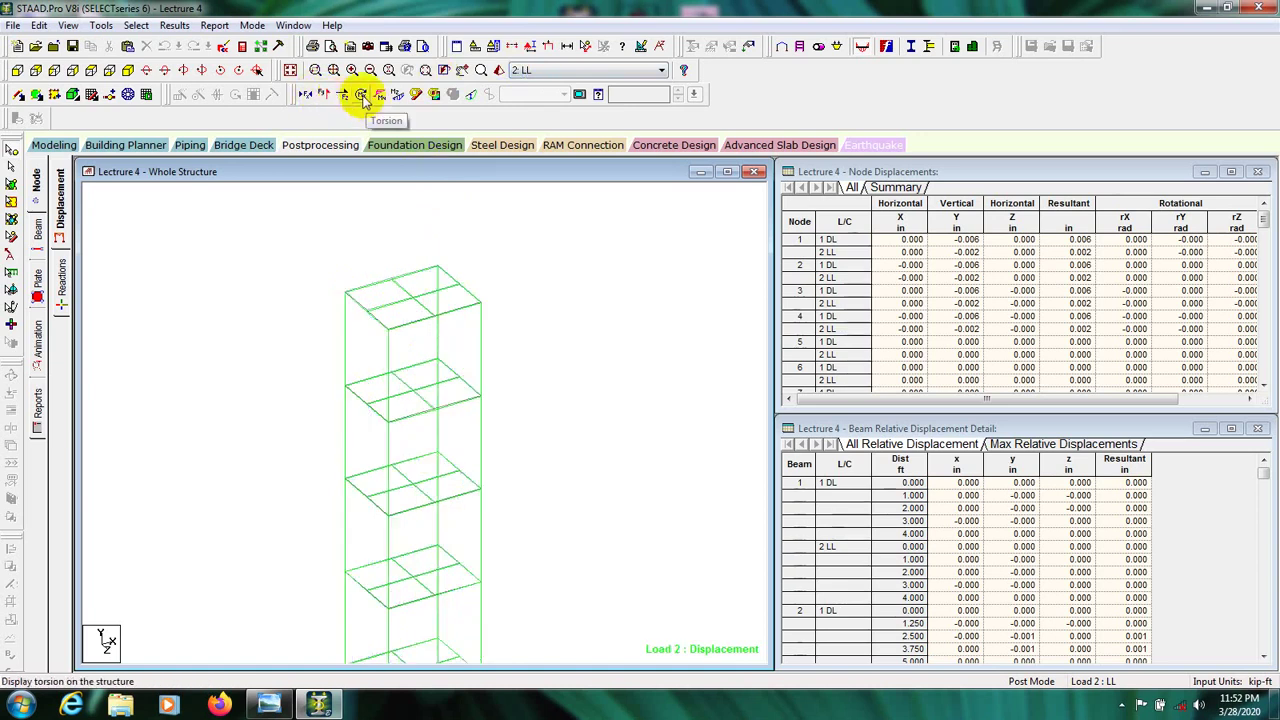
{"action": "left_click", "coordinate": [362, 95]}
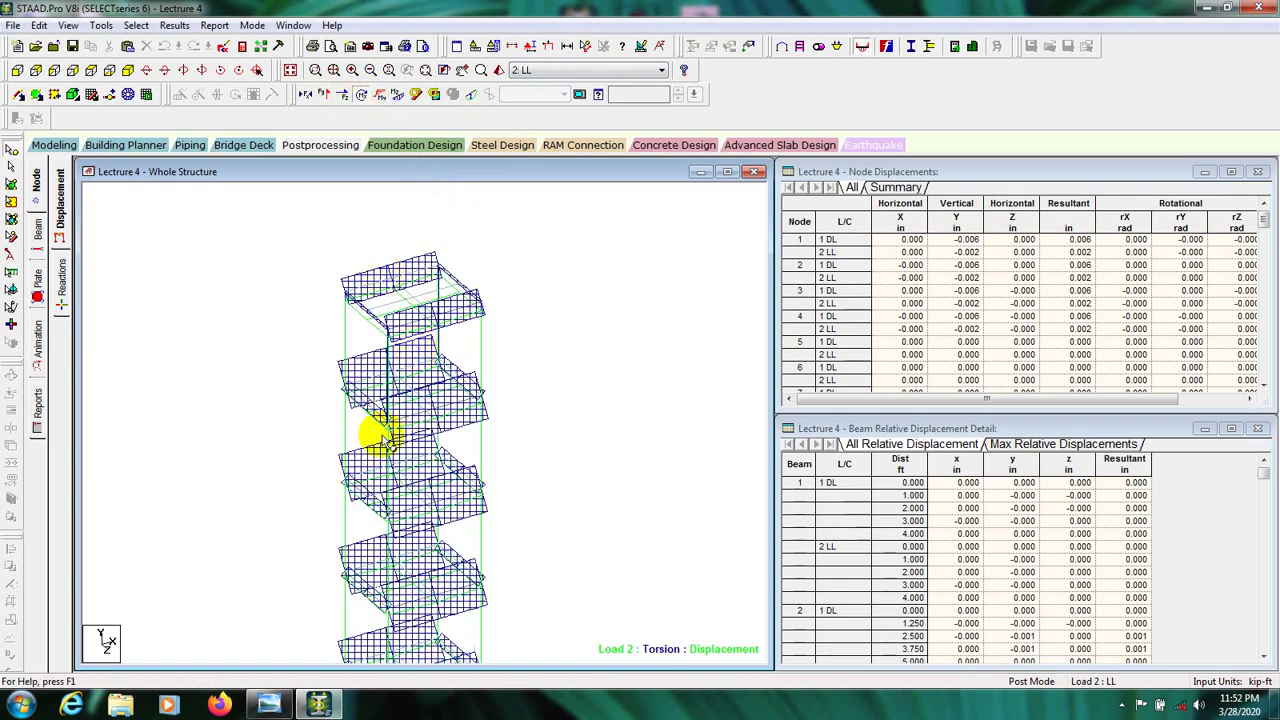
{"action": "left_click", "coordinate": [362, 95]}
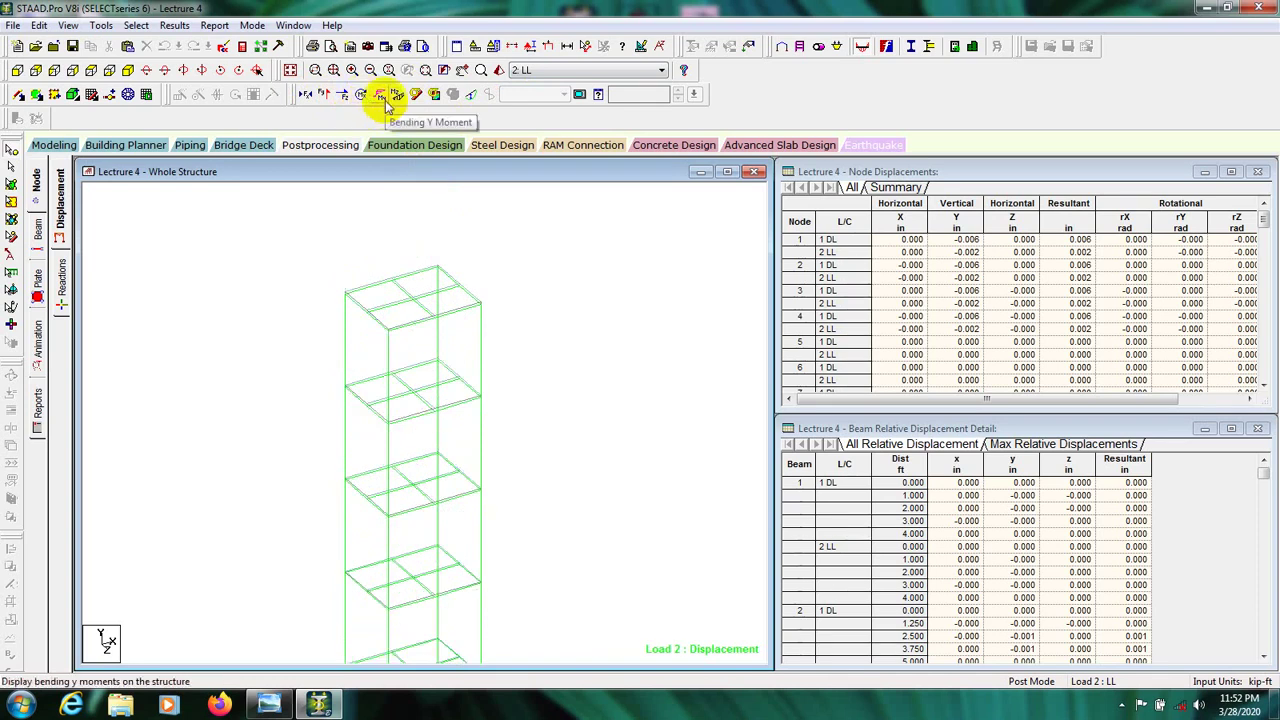
Preview the Bending Y and Bending Z moment diagrams in turn, clearing each afterwards
{"action": "left_click", "coordinate": [386, 104]}
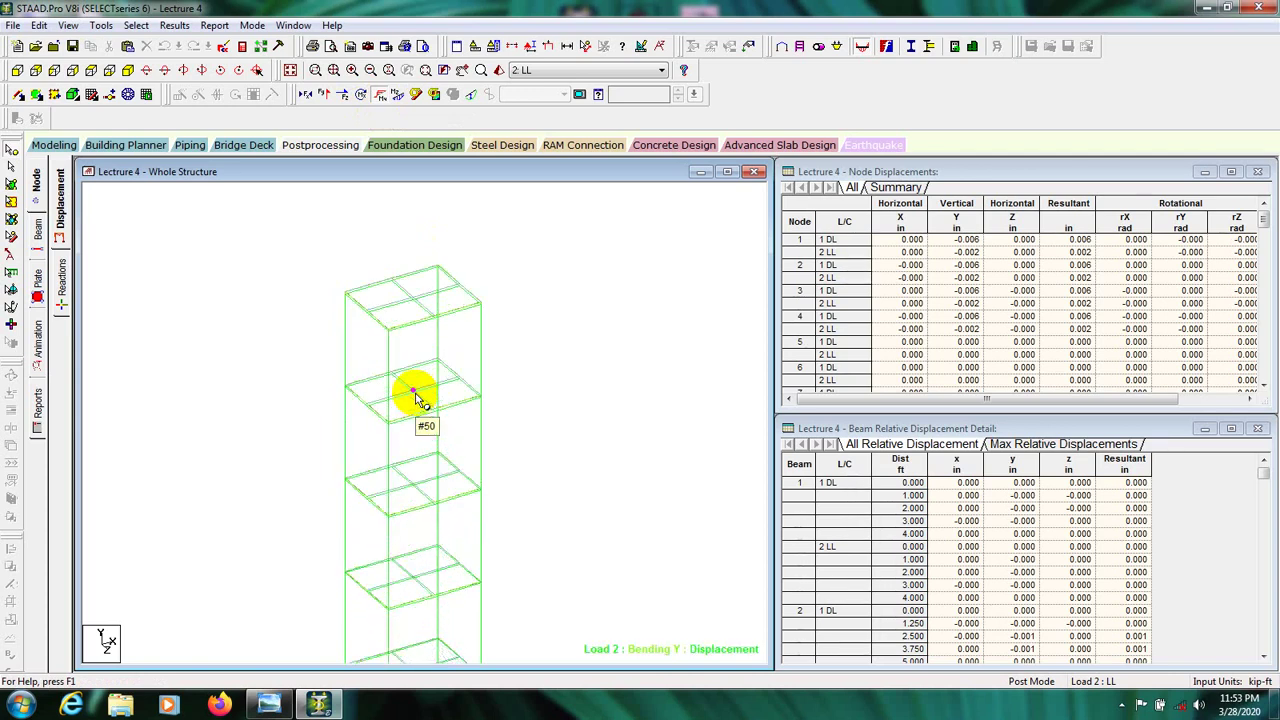
{"action": "left_click", "coordinate": [384, 96]}
{"action": "left_click", "coordinate": [397, 95]}
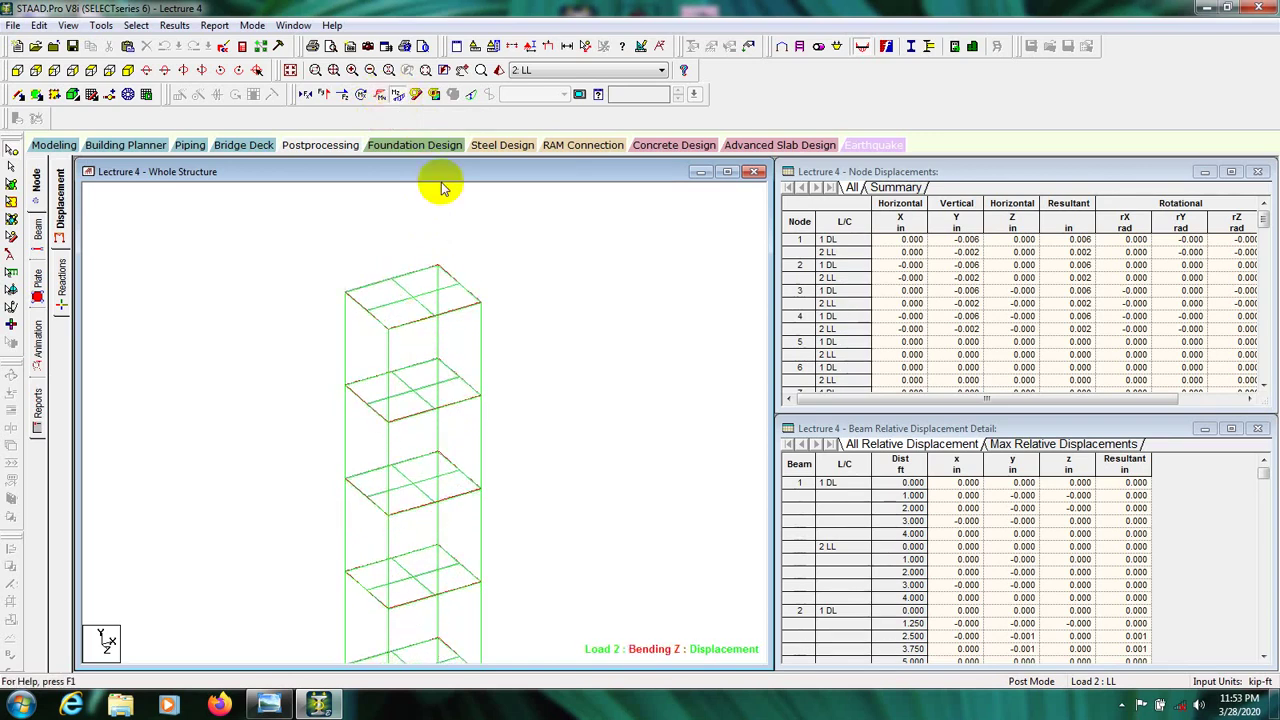
{"action": "left_click", "coordinate": [397, 95]}
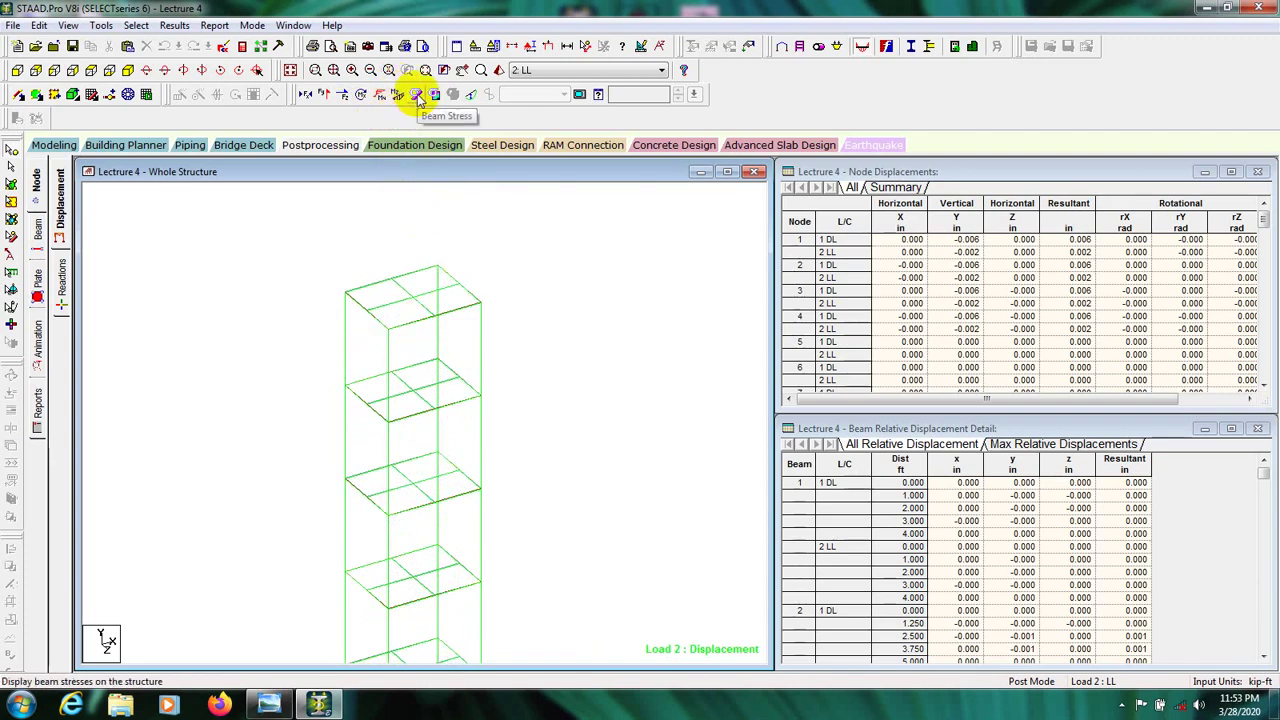
Display beam stresses on the frame, zoom in to inspect them, then return to Modeling mode
{"action": "left_click", "coordinate": [418, 95]}
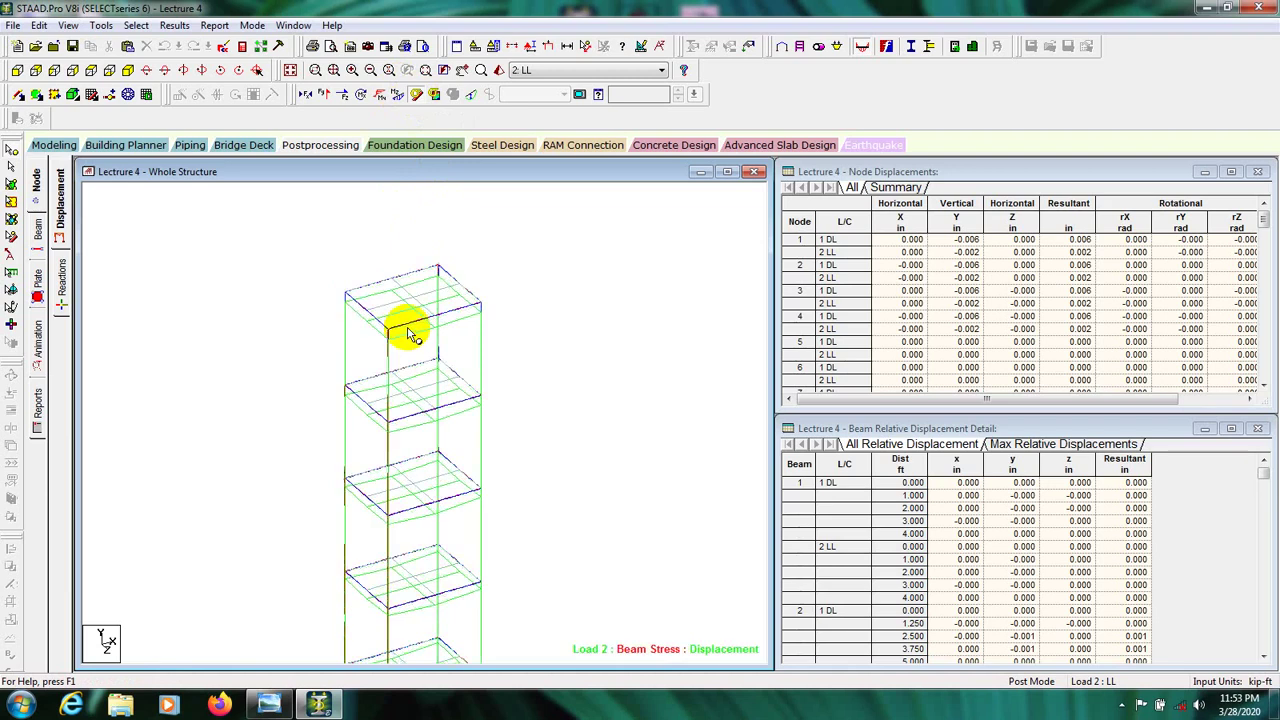
{"action": "scroll", "coordinate": [410, 328], "scroll_direction": "up", "scroll_amount": 3}
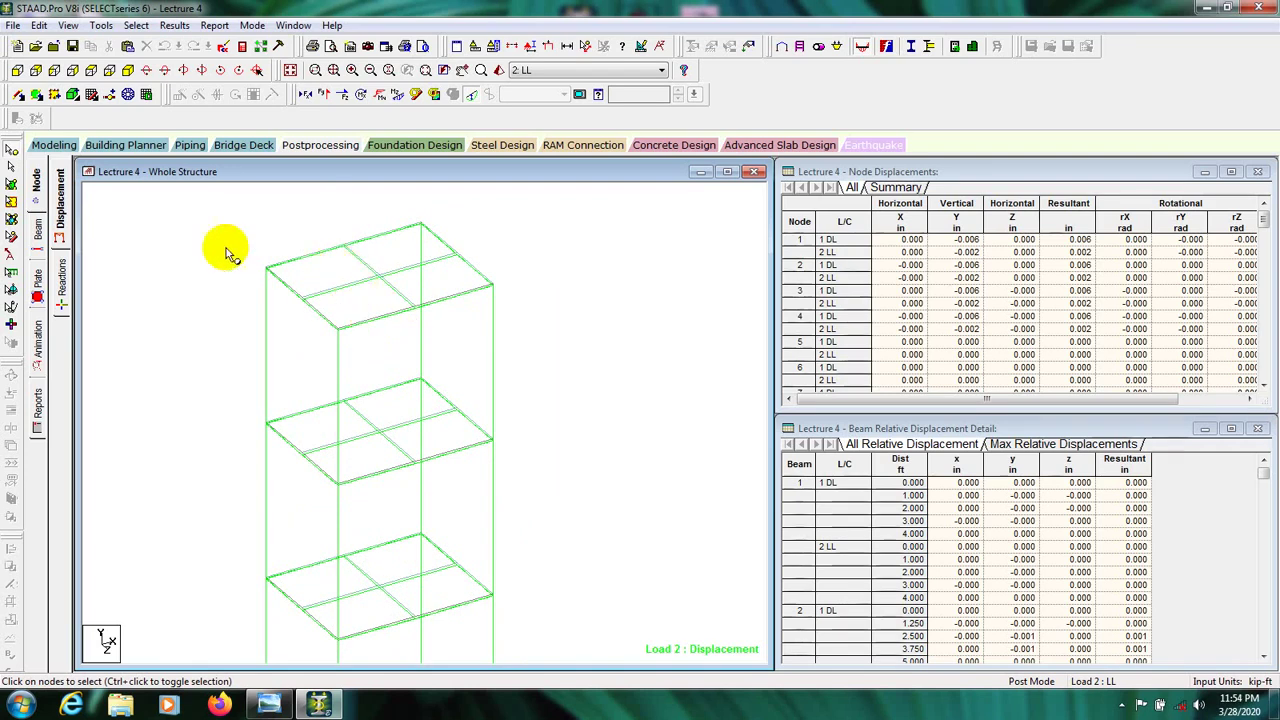
{"action": "left_click", "coordinate": [52, 143]}
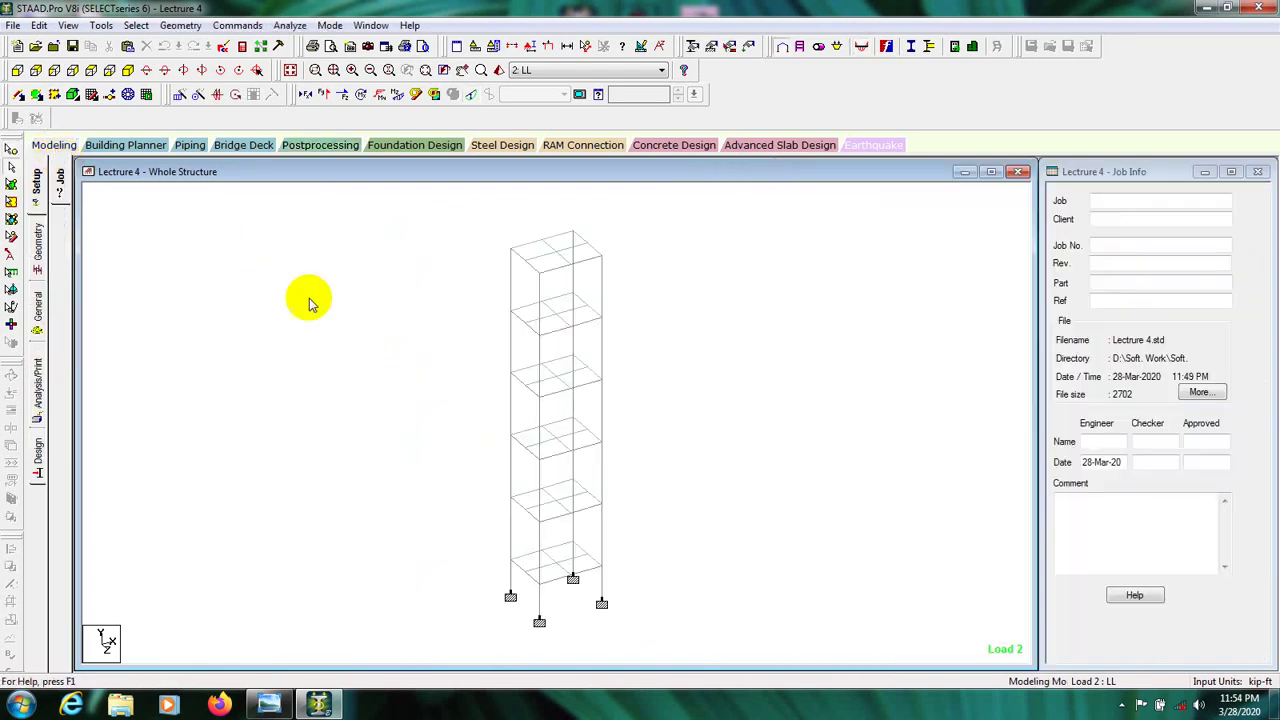